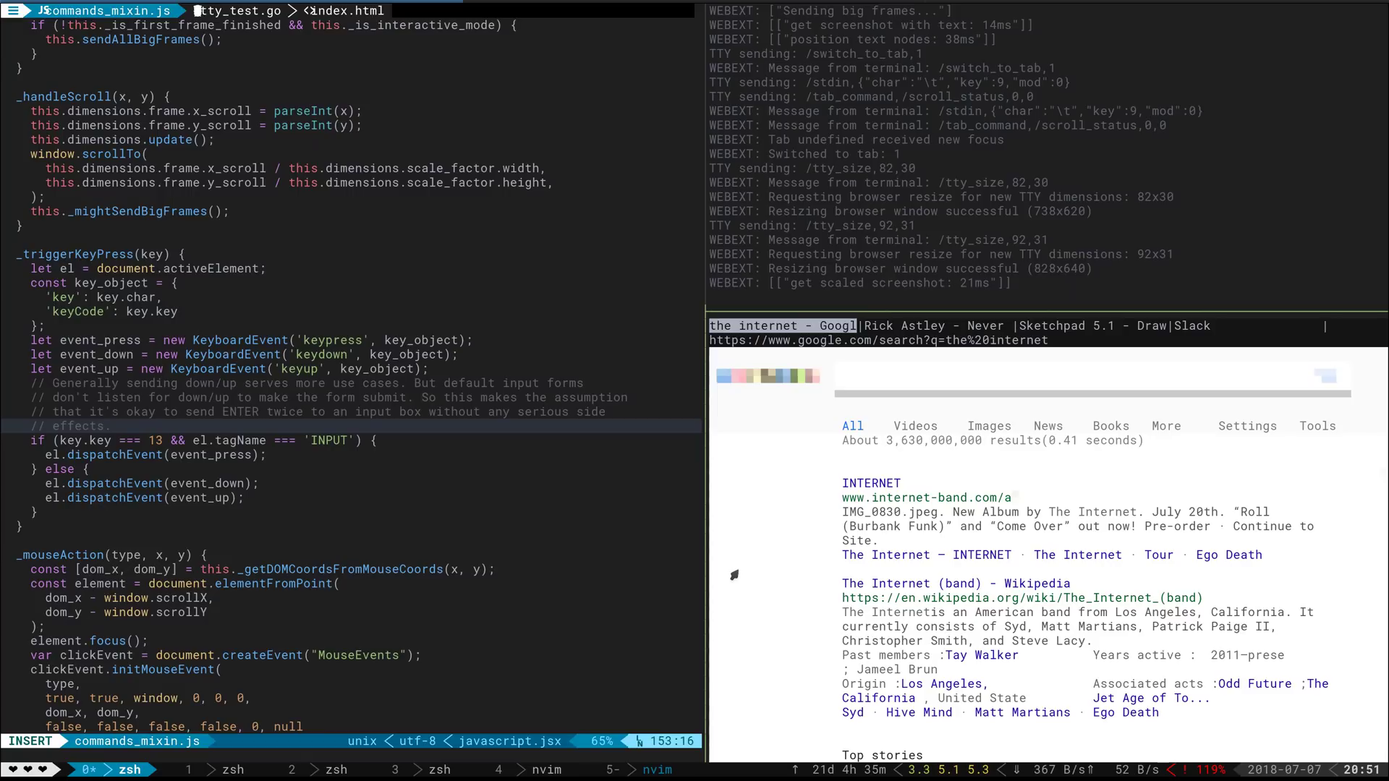
Cycle focus between the tmux code editor, log terminal and browser panes
{"action": "key", "text": "ctrl+h"}
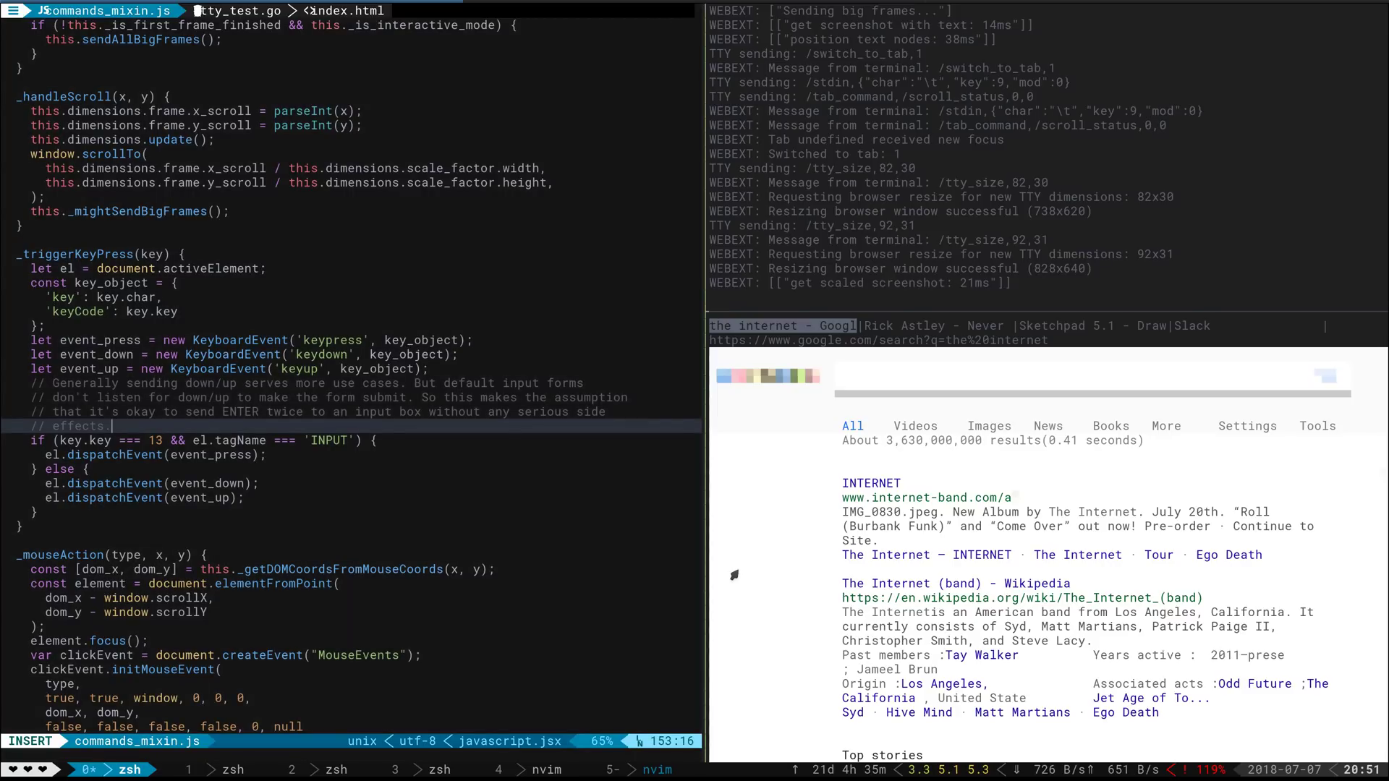
{"action": "key", "text": "ctrl+l"}
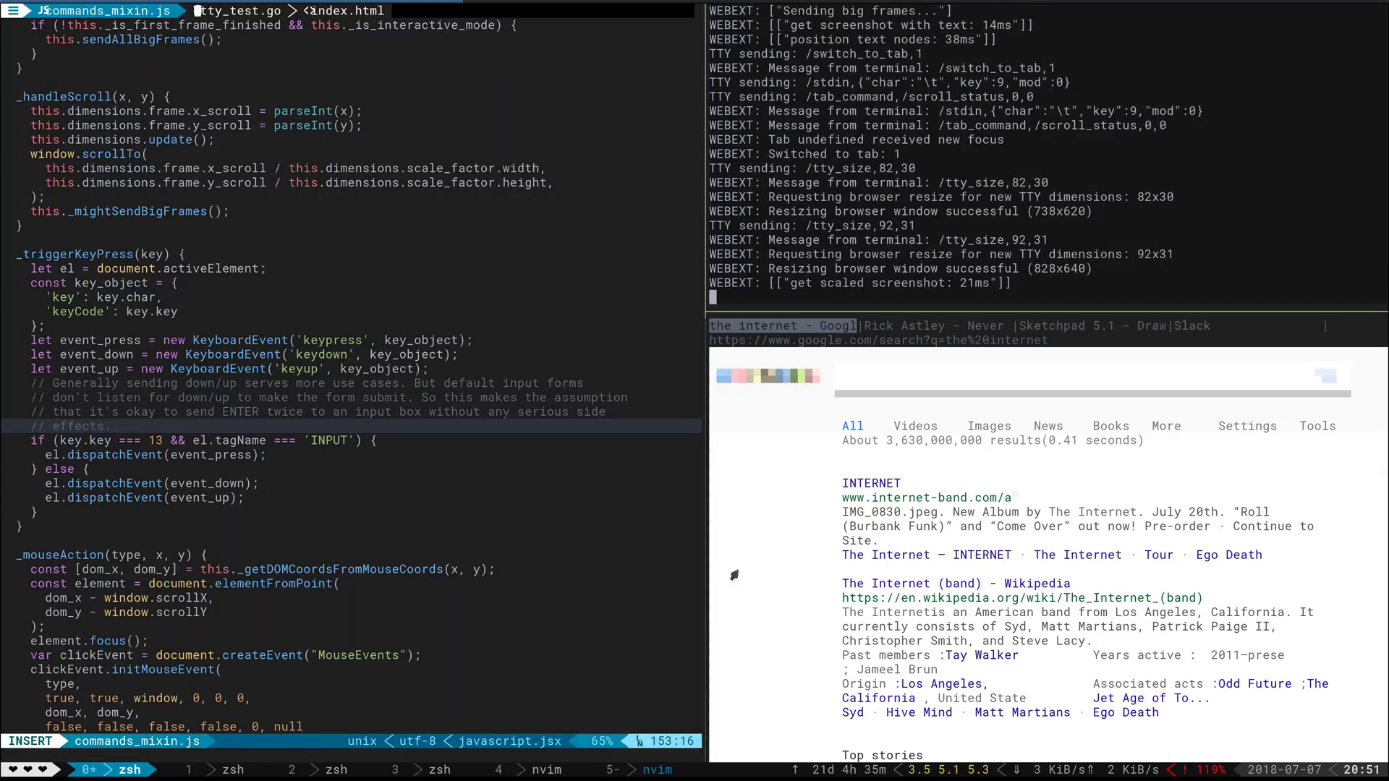
{"action": "key", "text": "ctrl+j"}
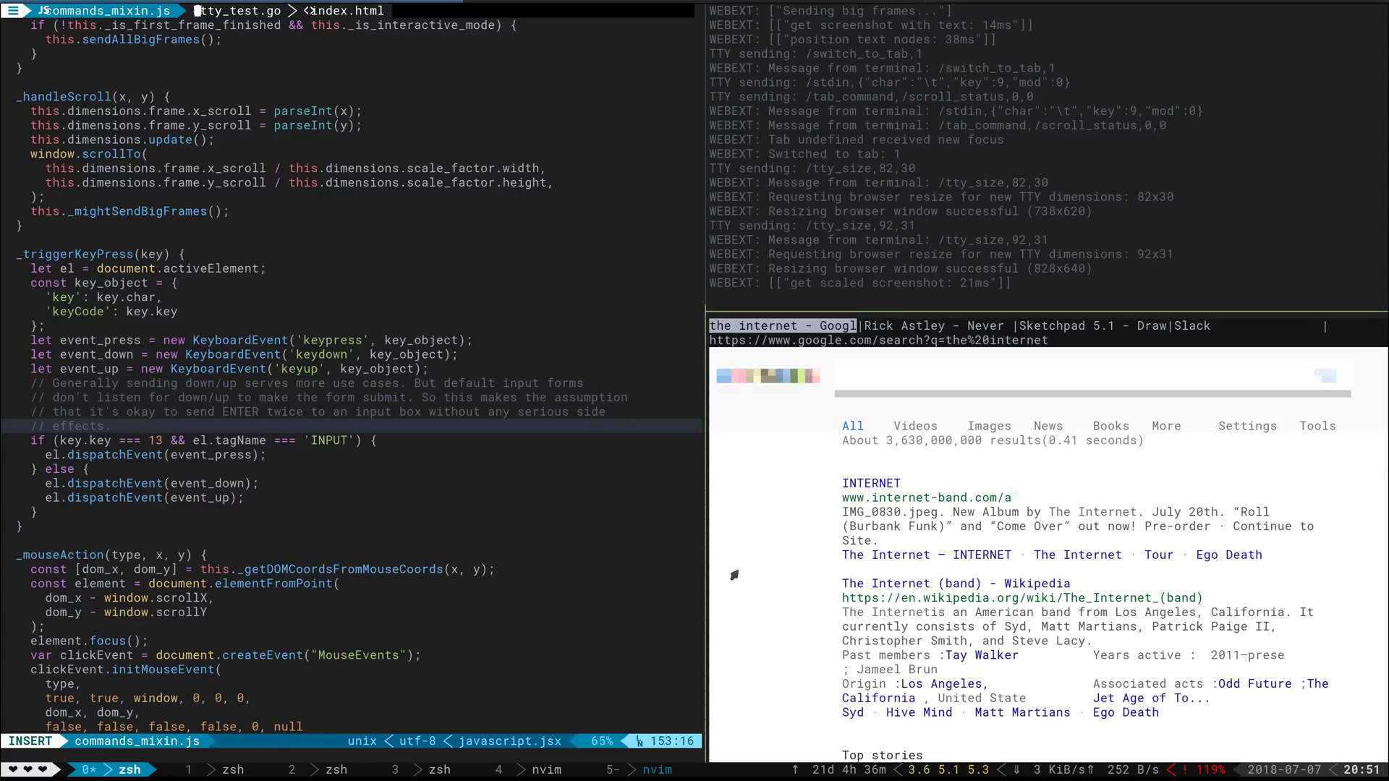
{"action": "key", "text": "ctrl+h"}
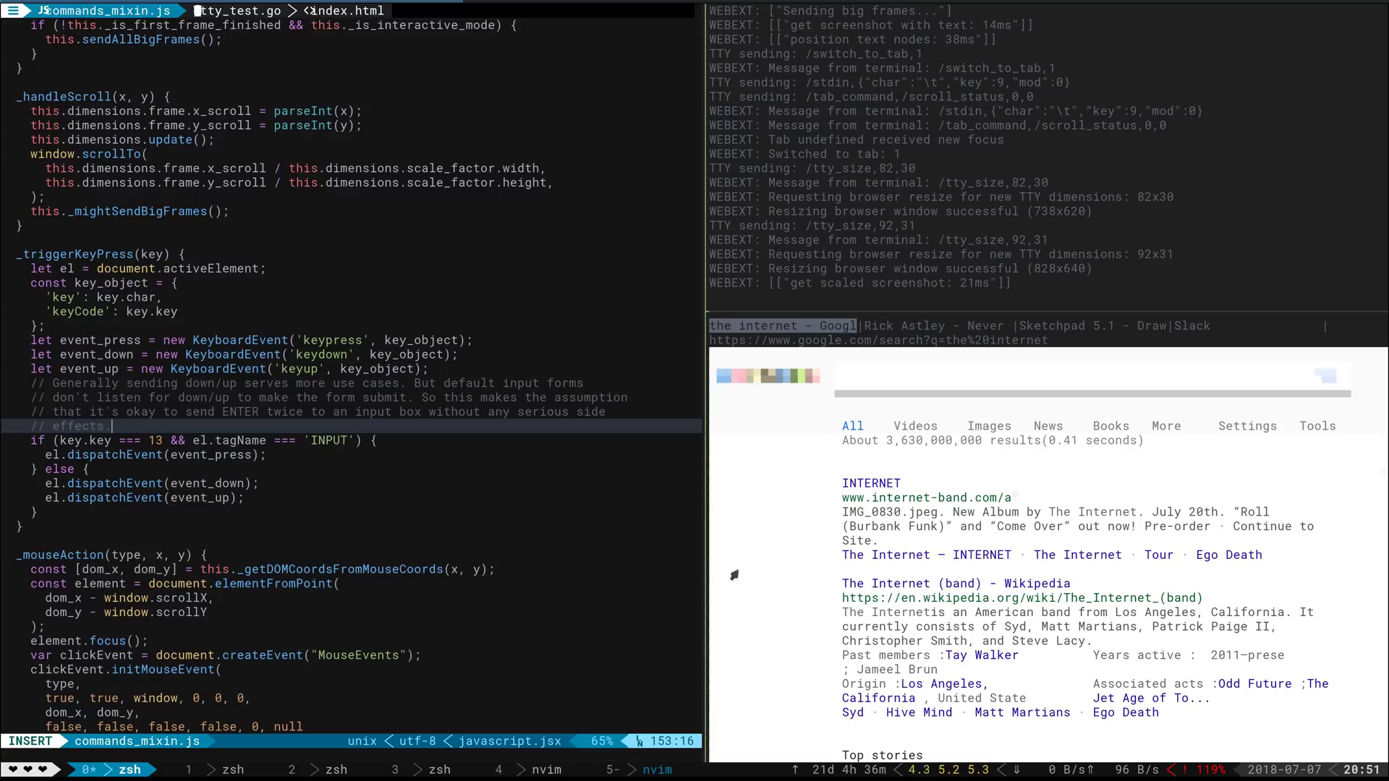
Search Google for 'stack js difference between keypress and keydown' in the browser pane
{"action": "left_click", "coordinate": [734, 575]}
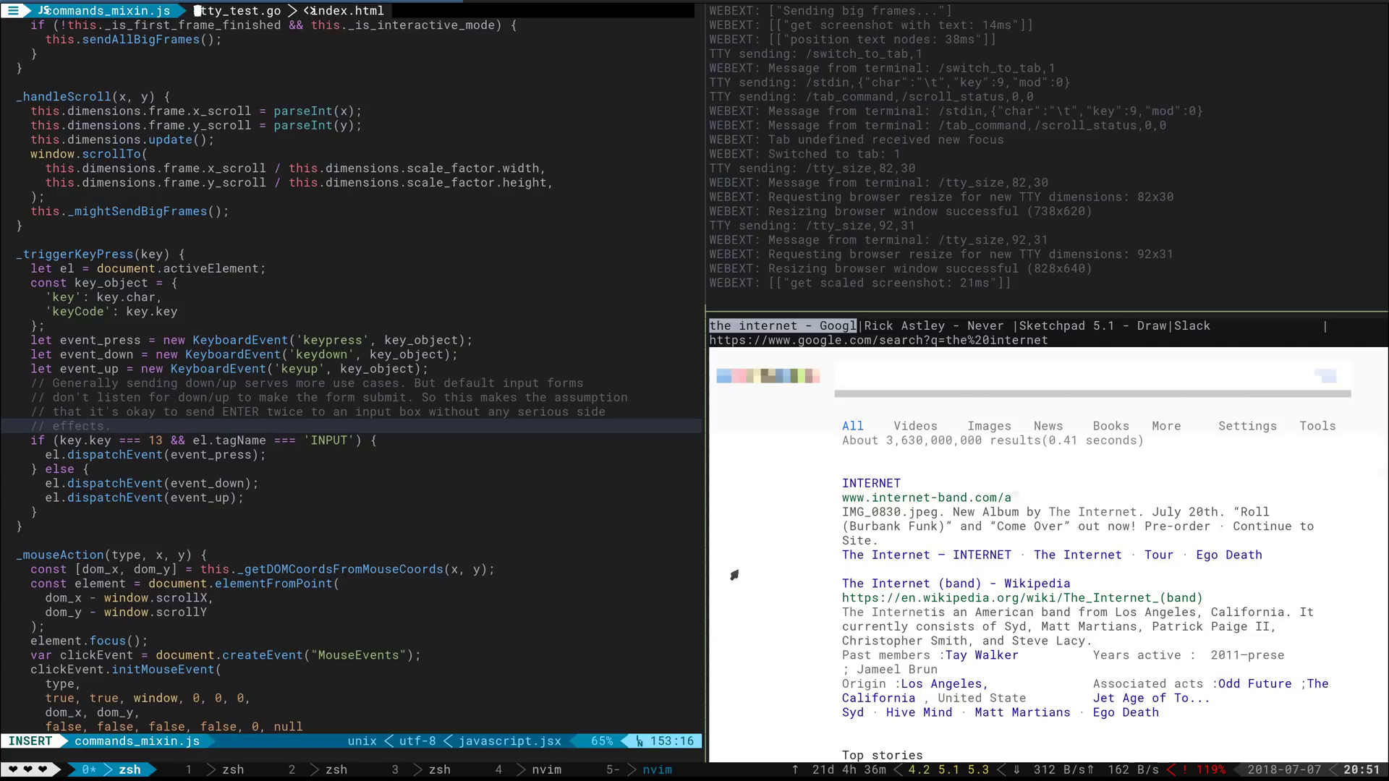
{"action": "key", "text": "ctrl+l"}
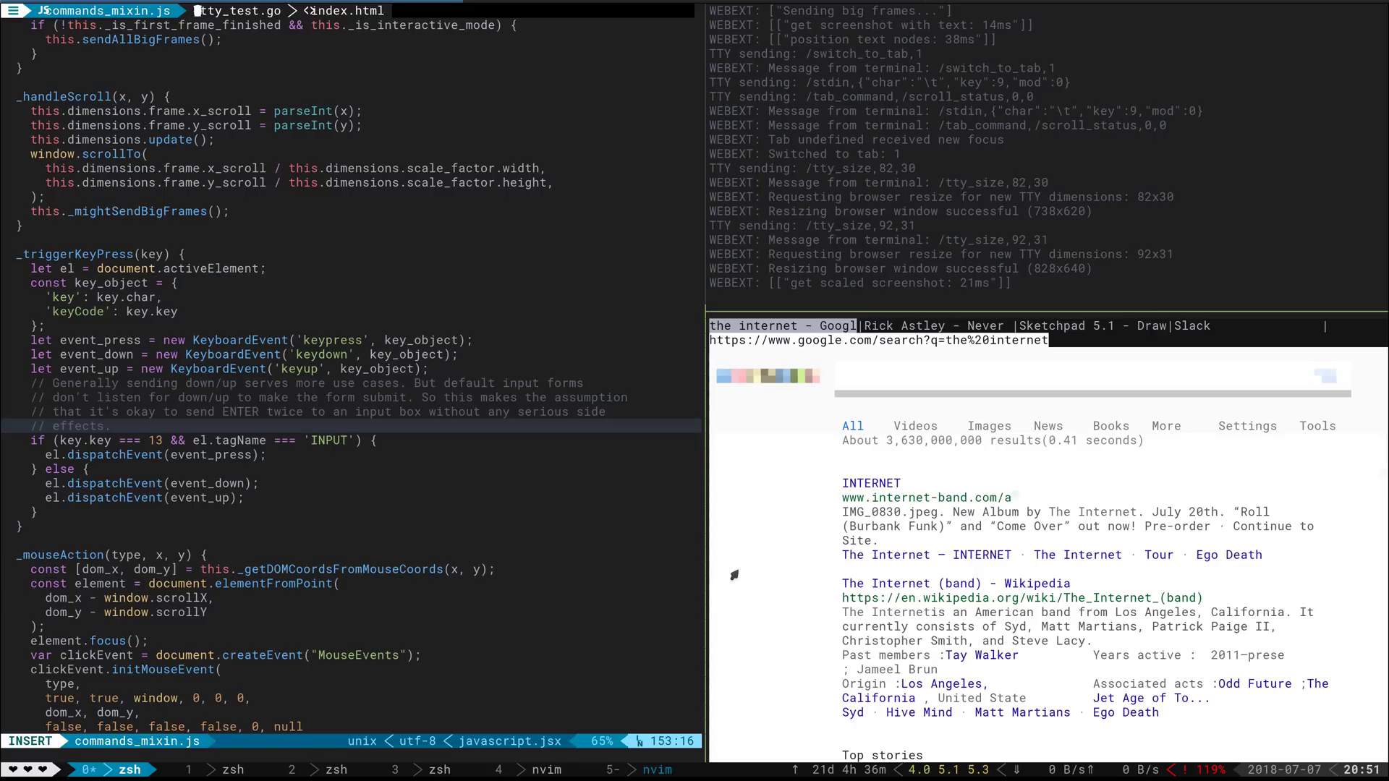
{"action": "type", "text": "stack j"}
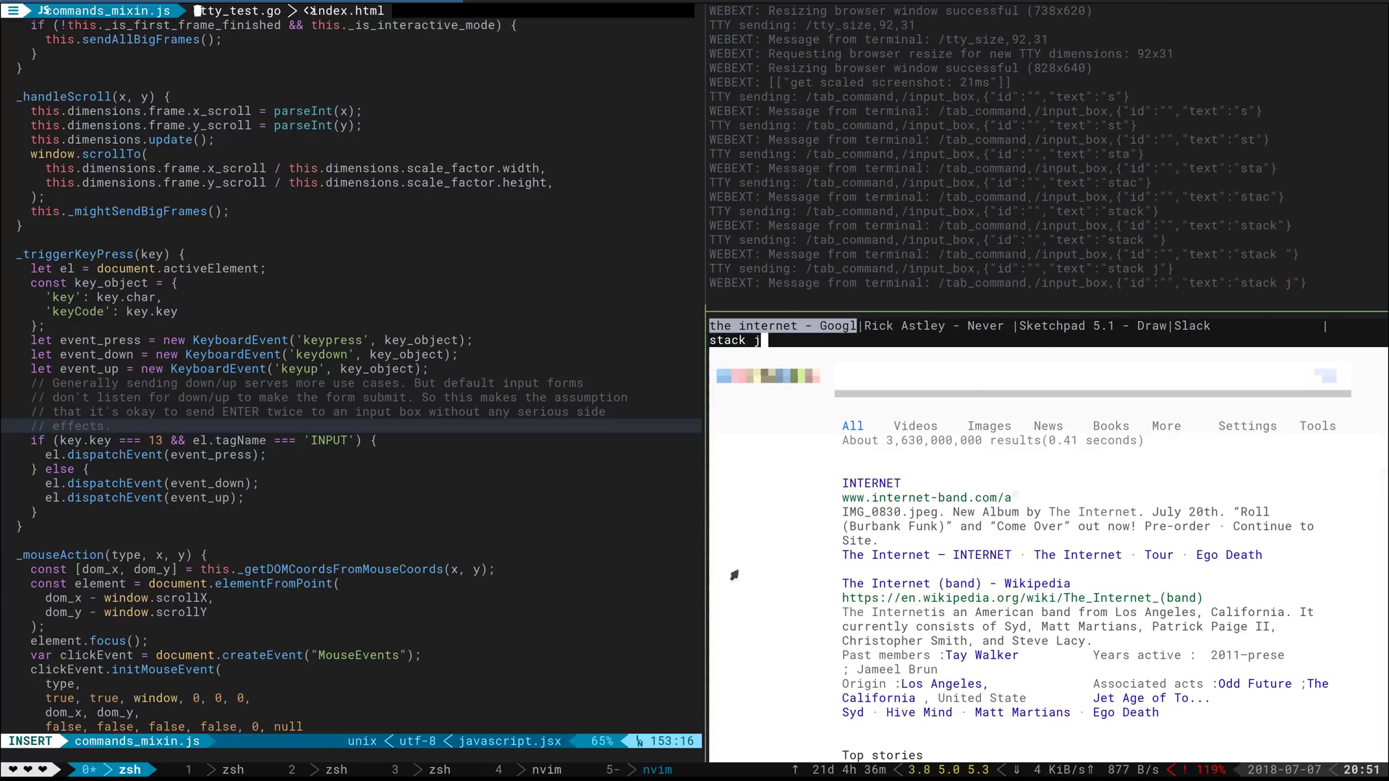
{"action": "type", "text": "s dif"}
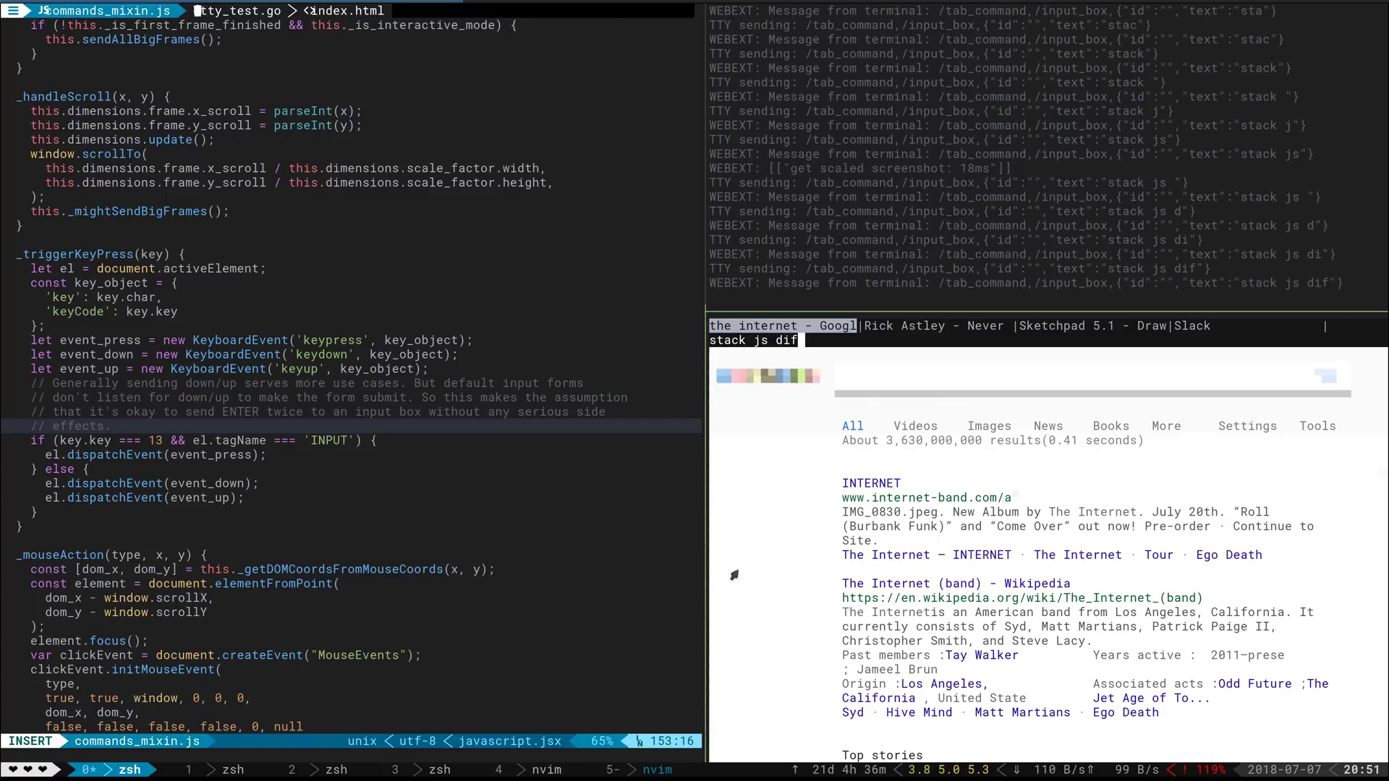
{"action": "type", "text": "ference be"}
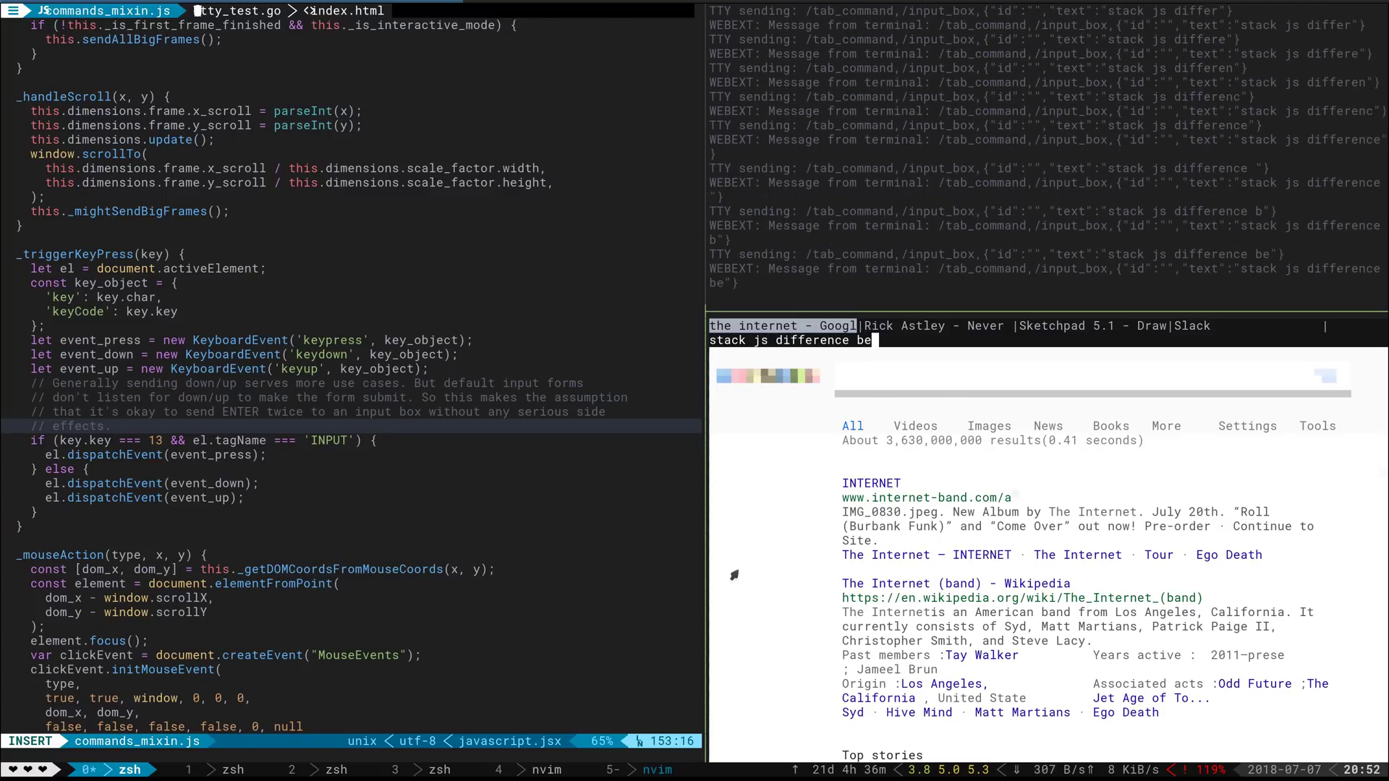
{"action": "type", "text": "tween keyp"}
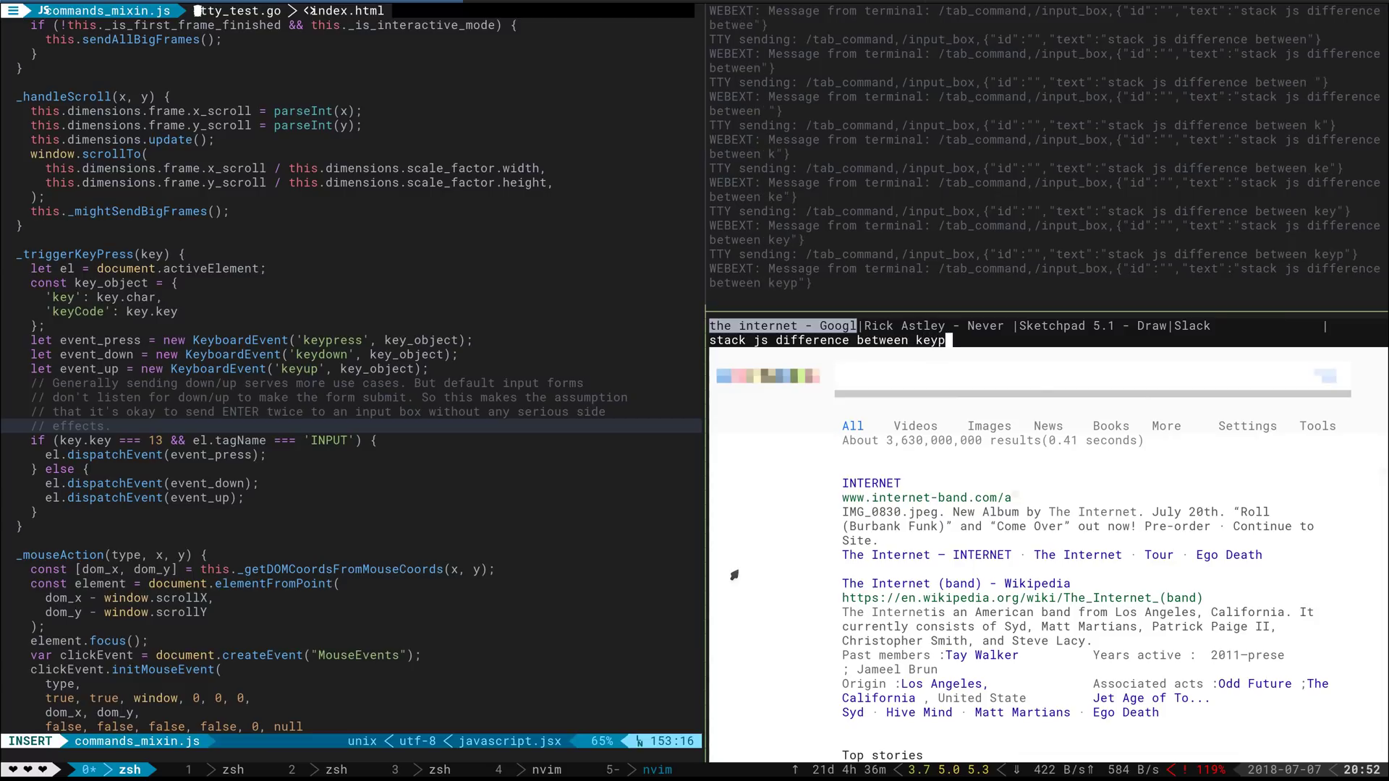
{"action": "type", "text": "ress and keydown"}
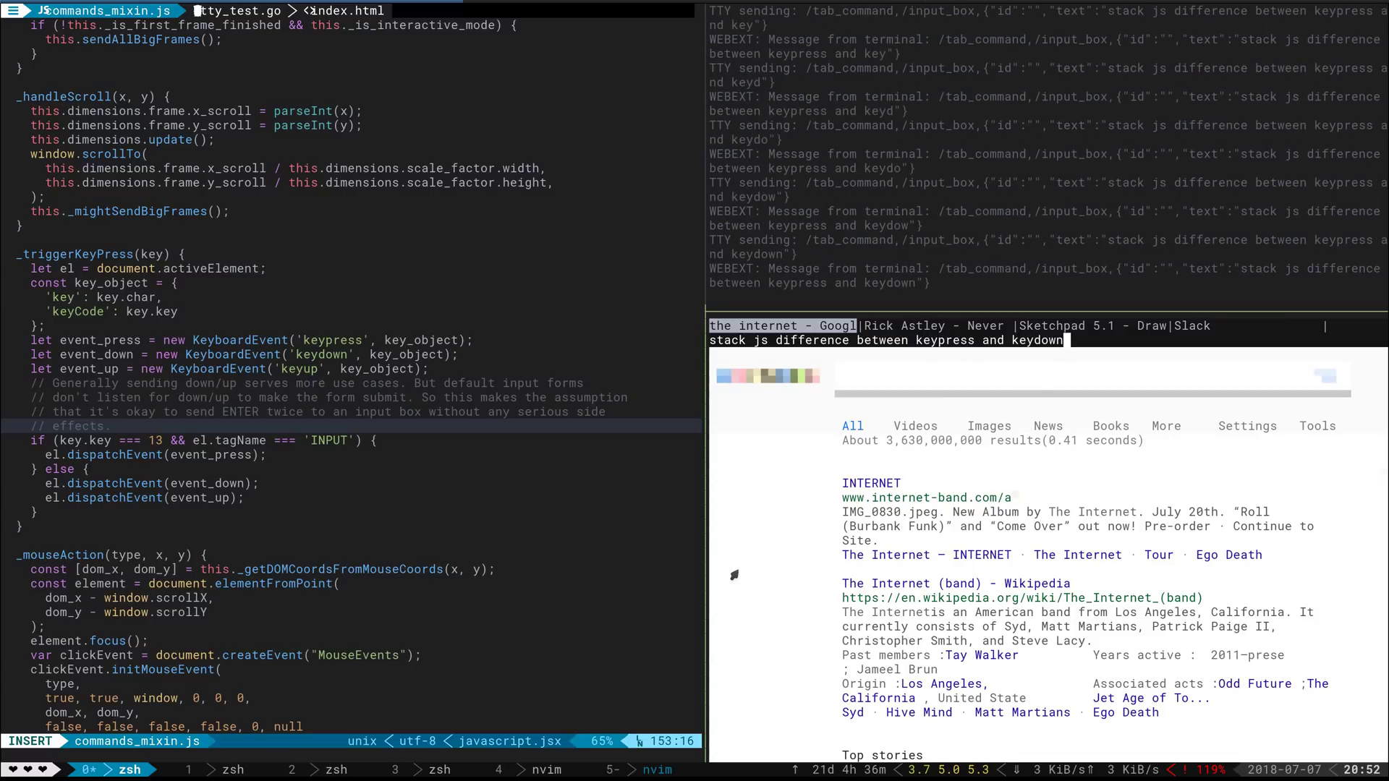
{"action": "key", "text": "Return"}
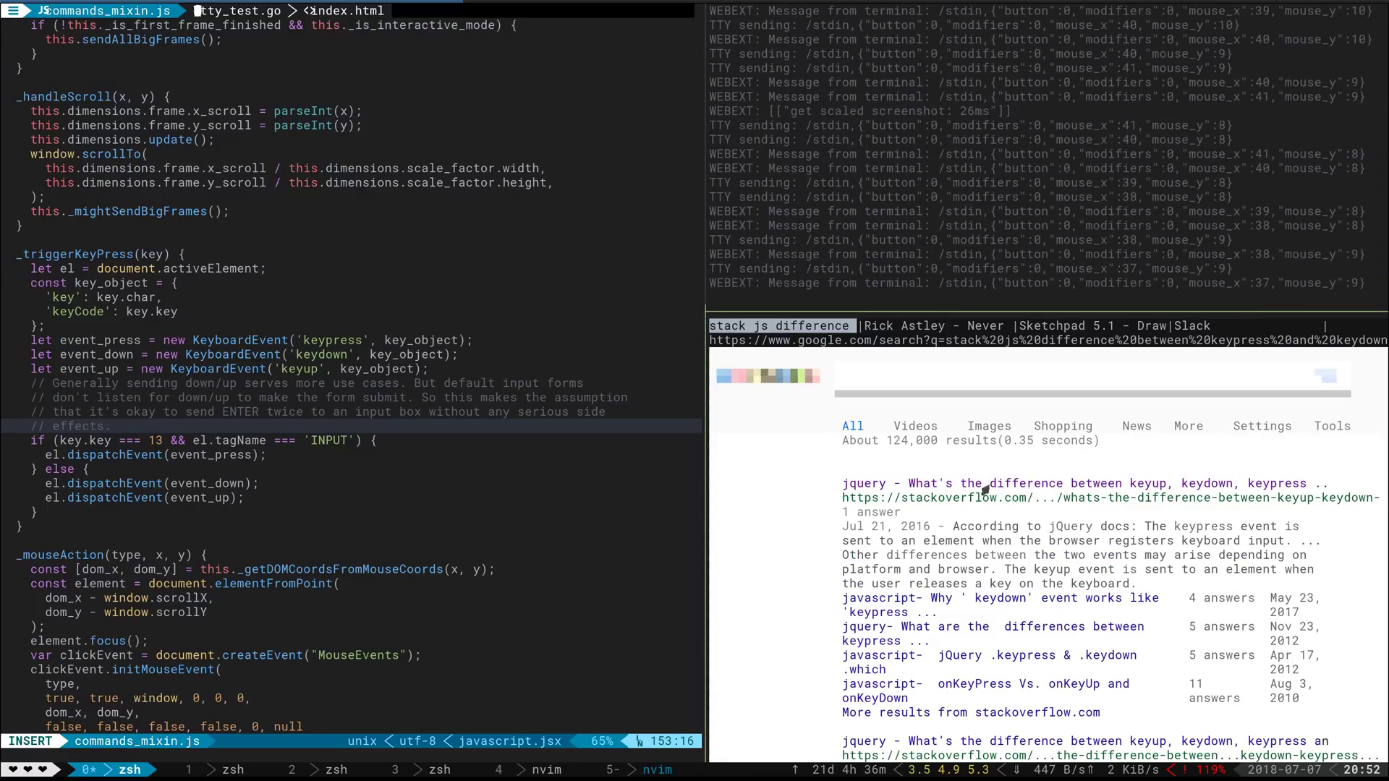
Open the first Stack Overflow result and scroll down to its keyup/keydown/keypress answer
{"action": "left_click", "coordinate": [1012, 490]}
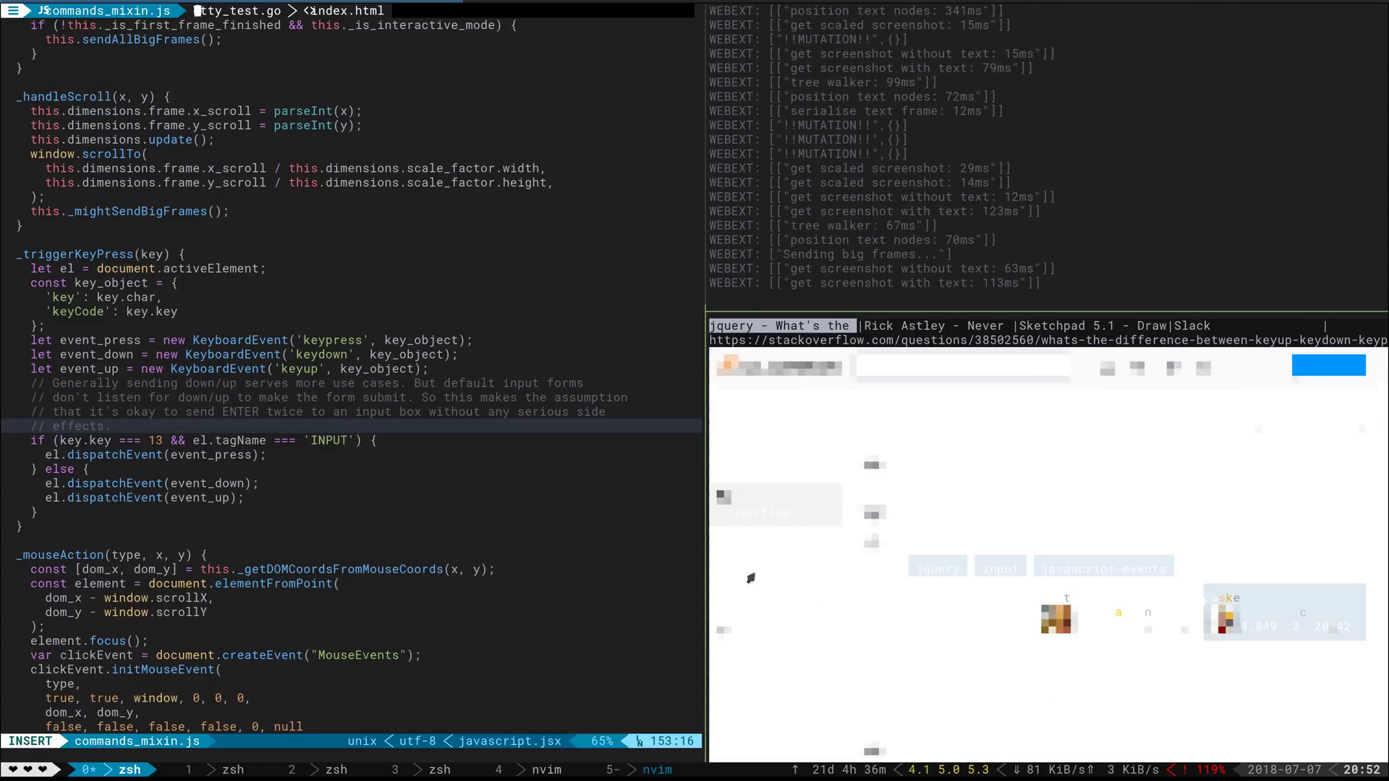
{"action": "key", "text": "Down"}
{"action": "key", "text": "Down"}
{"action": "key", "text": "Down"}
{"action": "key", "text": "Down"}
{"action": "key", "text": "Down"}
{"action": "key", "text": "Down"}
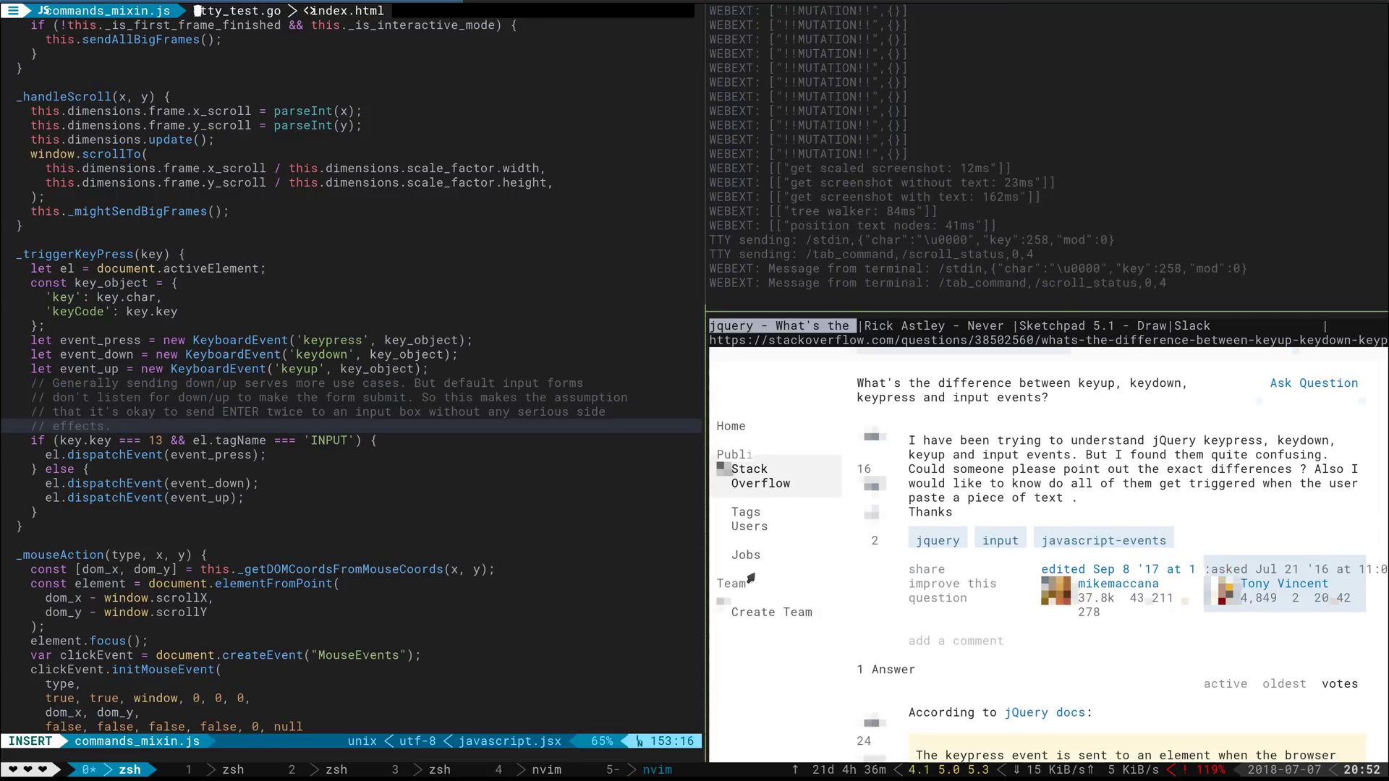
{"action": "key", "text": "Down"}
{"action": "key", "text": "Down"}
{"action": "key", "text": "Down"}
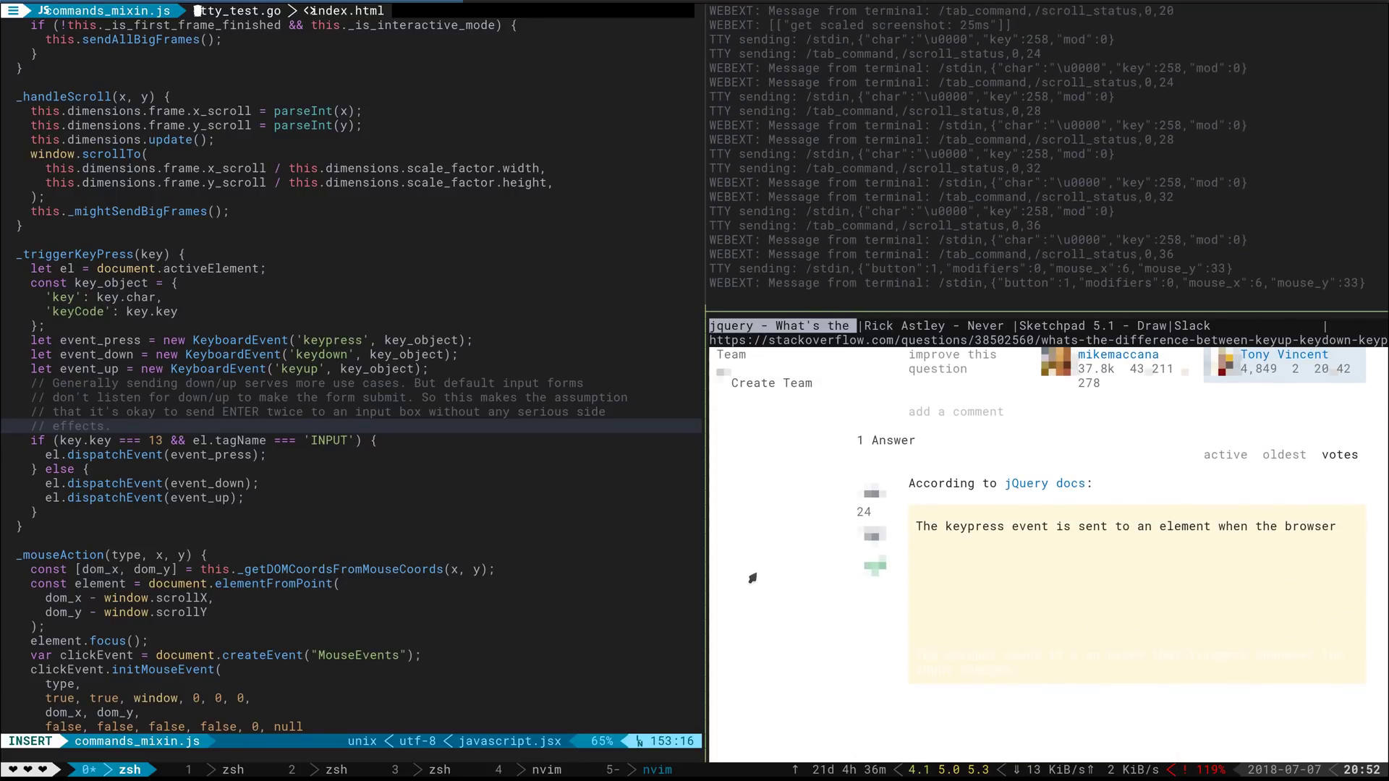
{"action": "left_click", "coordinate": [752, 578]}
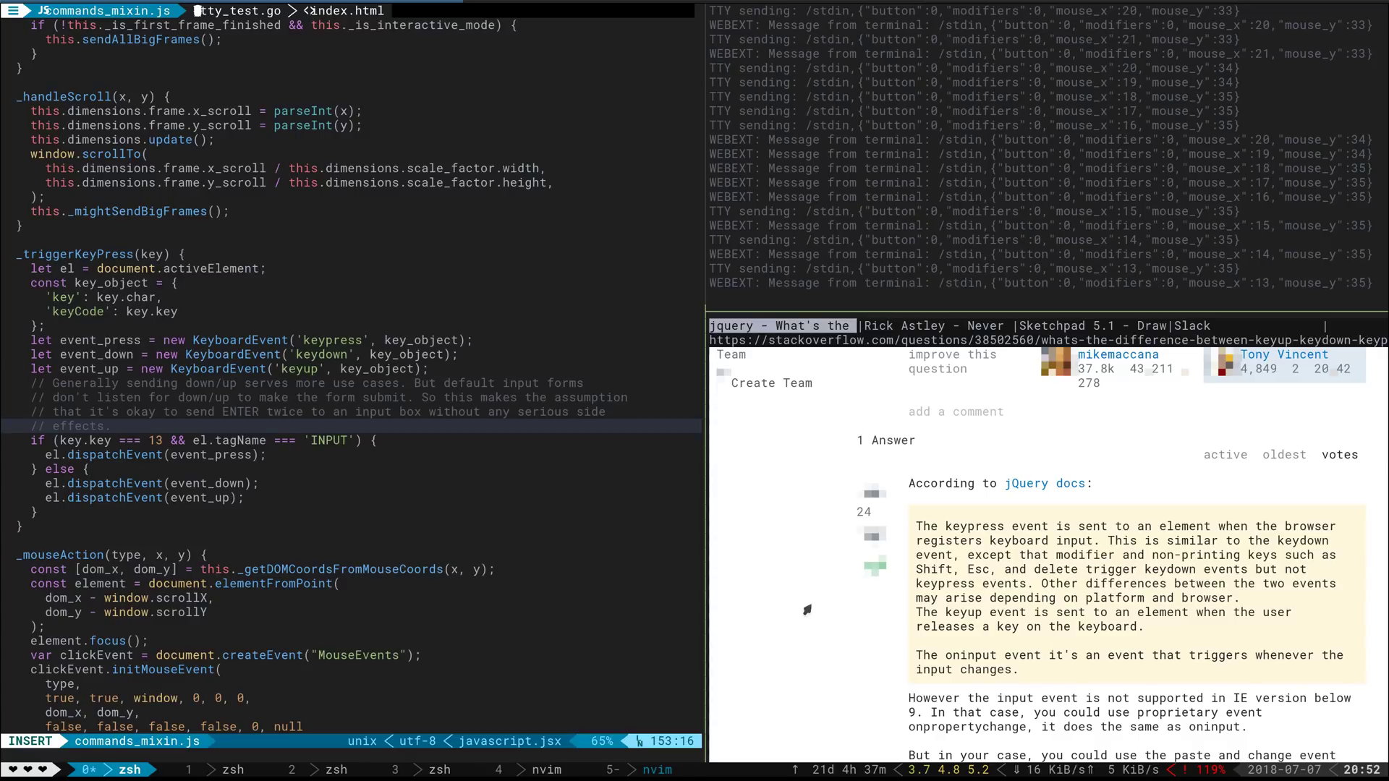
Zoom the browser pane to fill the tmux window and enlarge the terminal text three times
{"action": "key", "text": "ctrl+b"}
{"action": "key", "text": "z"}
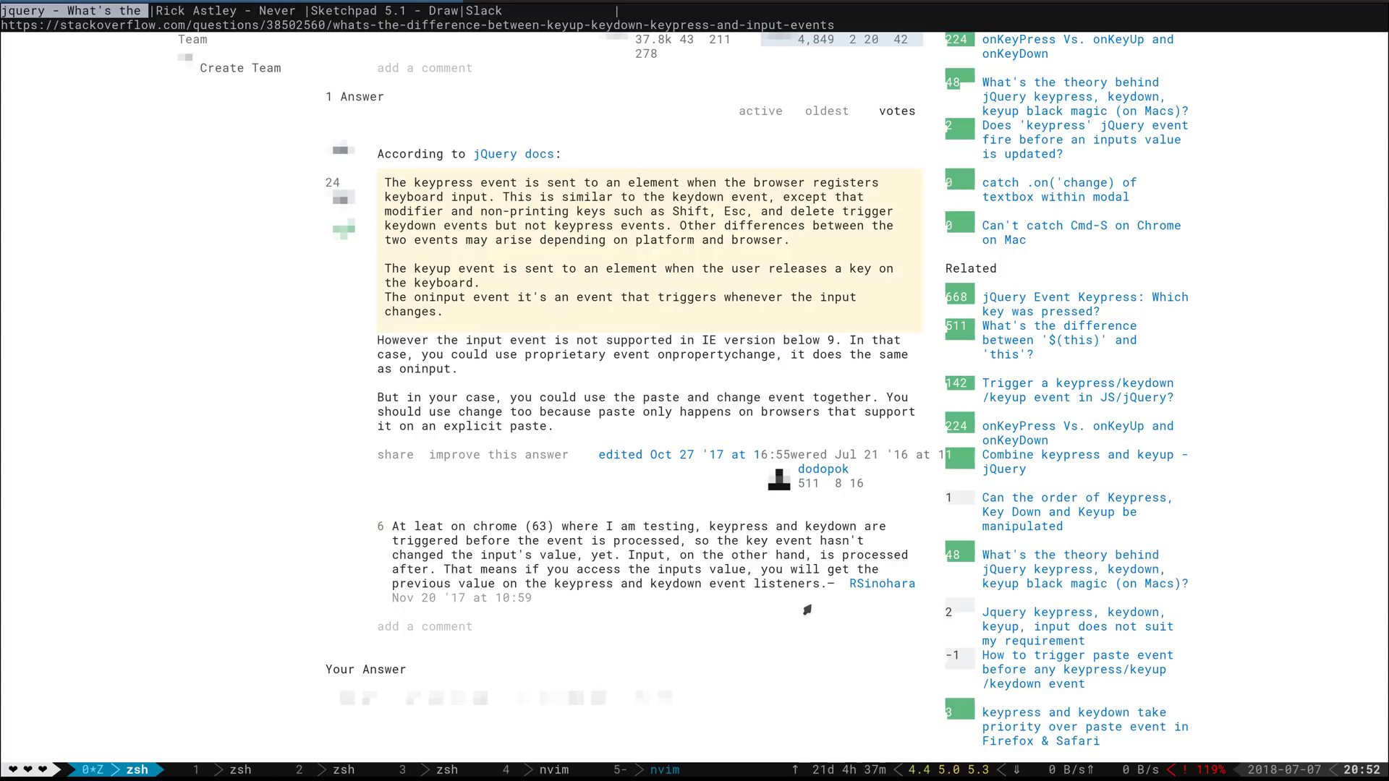
{"action": "key", "text": "ctrl+plus"}
{"action": "key", "text": "ctrl+plus"}
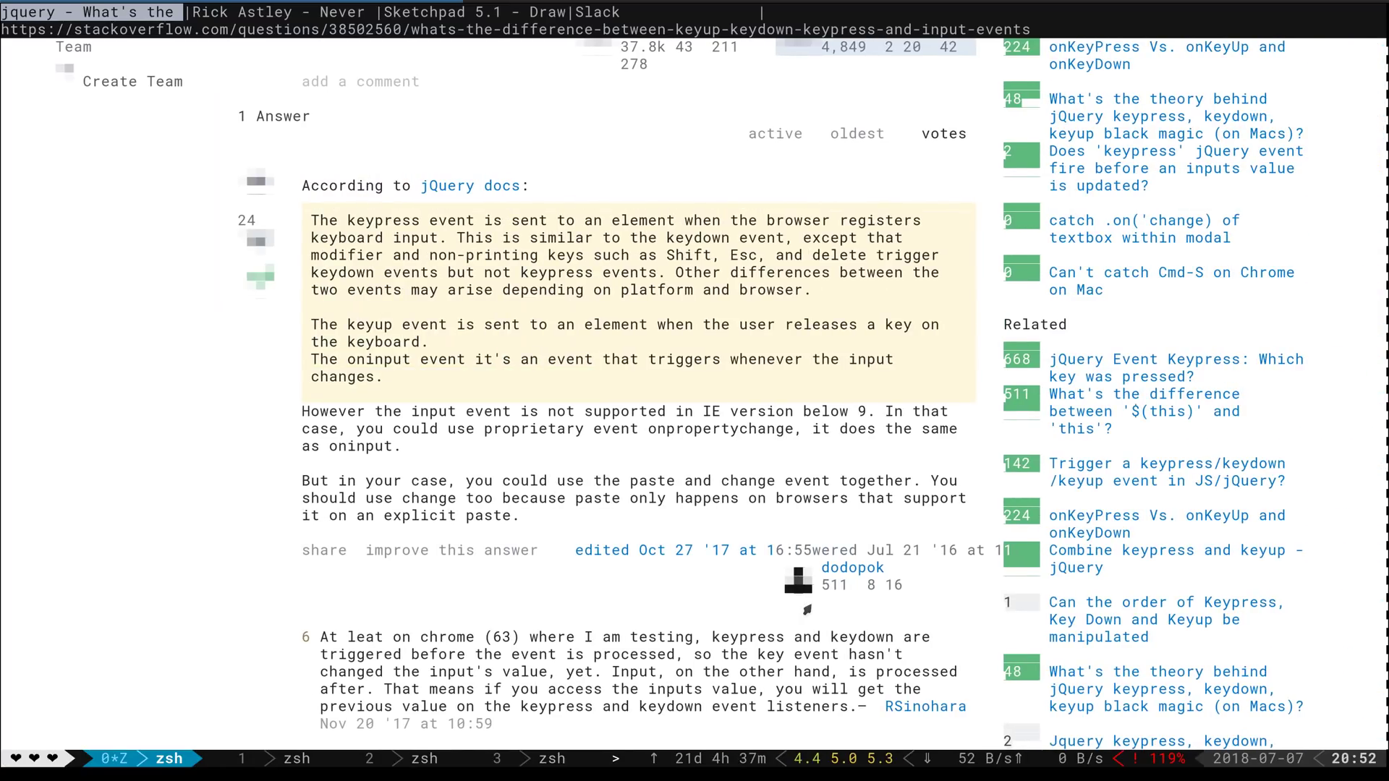
{"action": "key", "text": "ctrl+plus"}
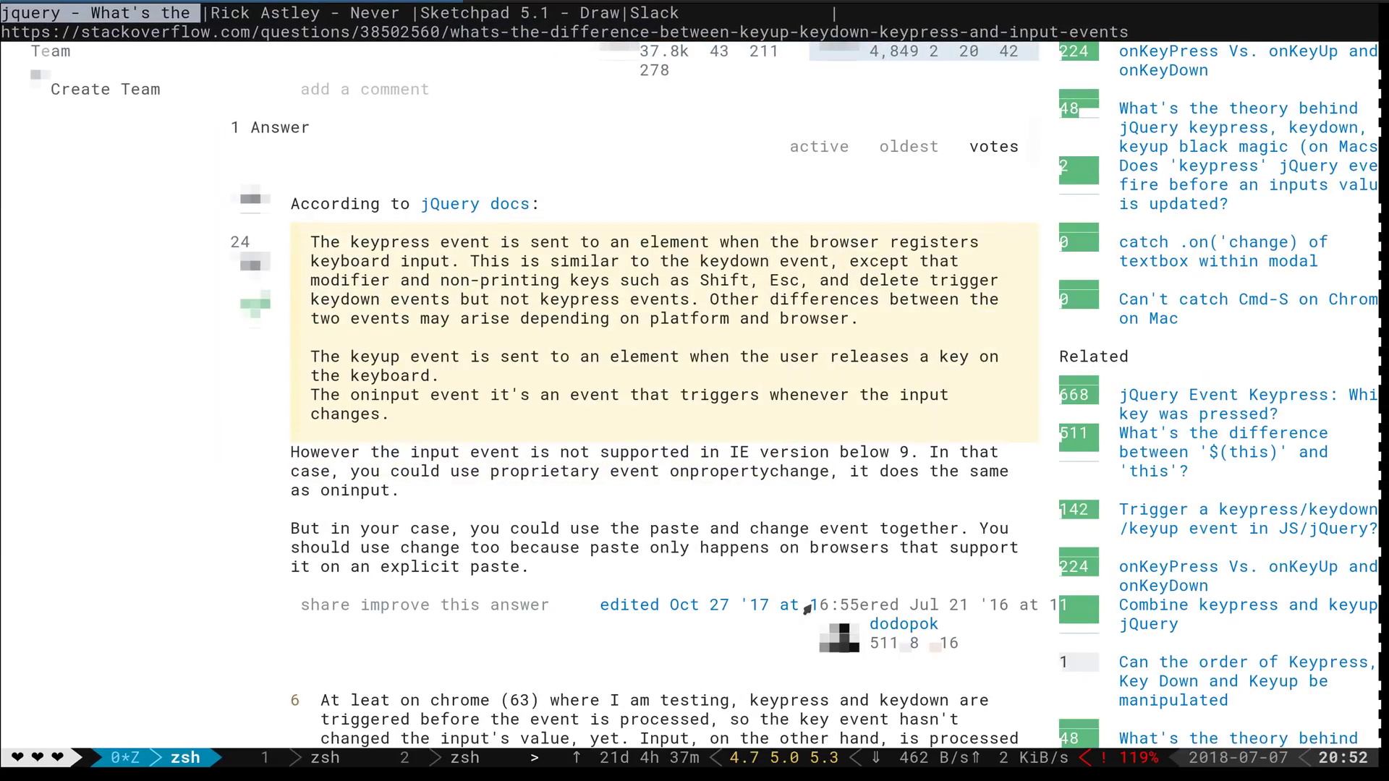
{"action": "key", "text": "ctrl+plus"}
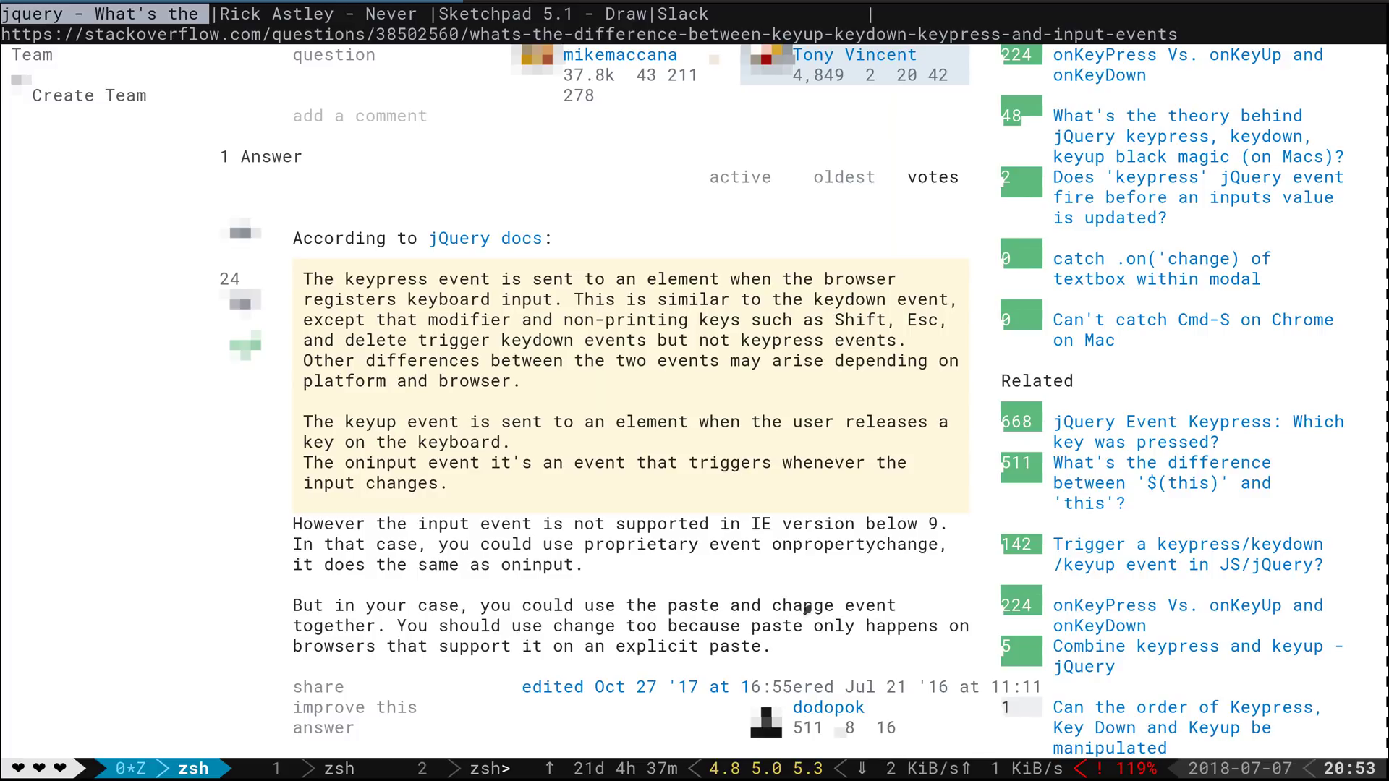
Switch to the Rick Astley YouTube tab and pause the video at 0:10
{"action": "key", "text": "ctrl+backslash"}
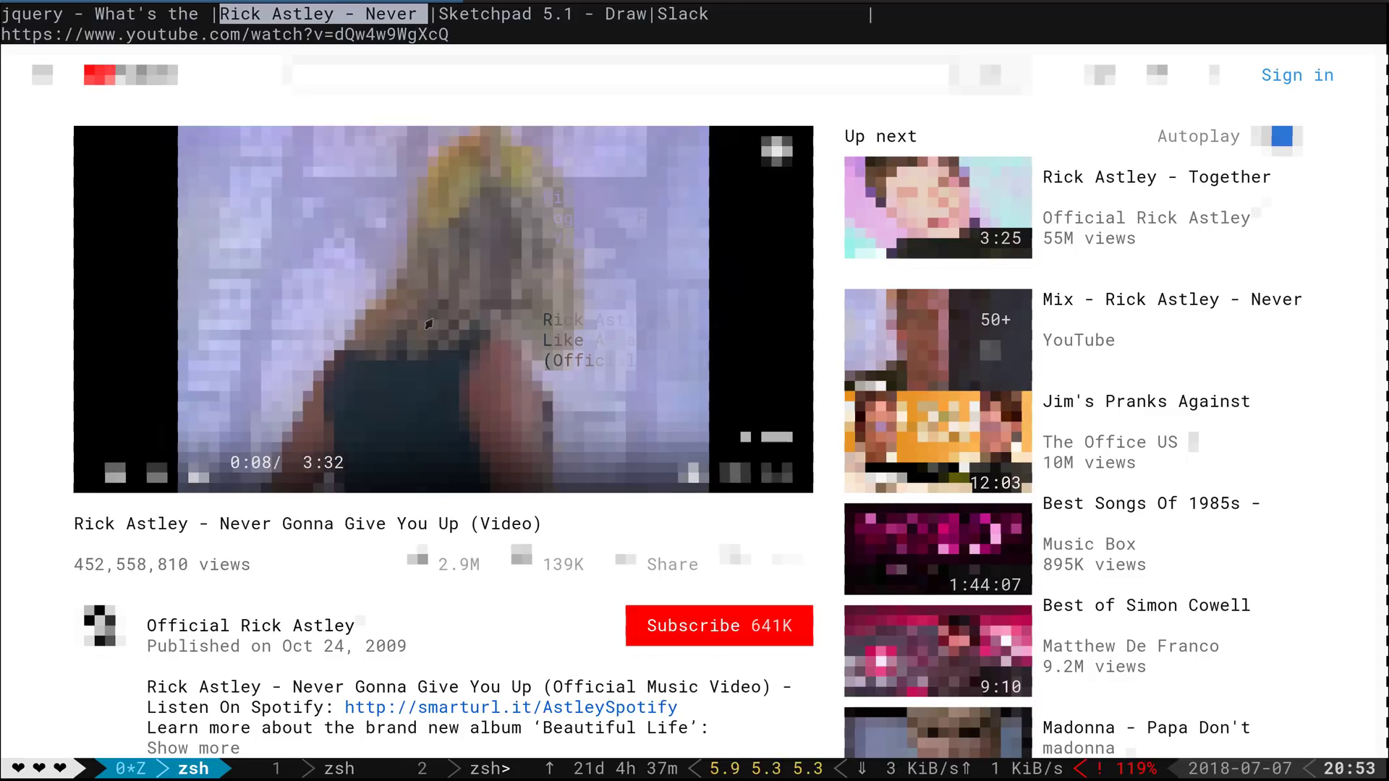
{"action": "left_click", "coordinate": [428, 323]}
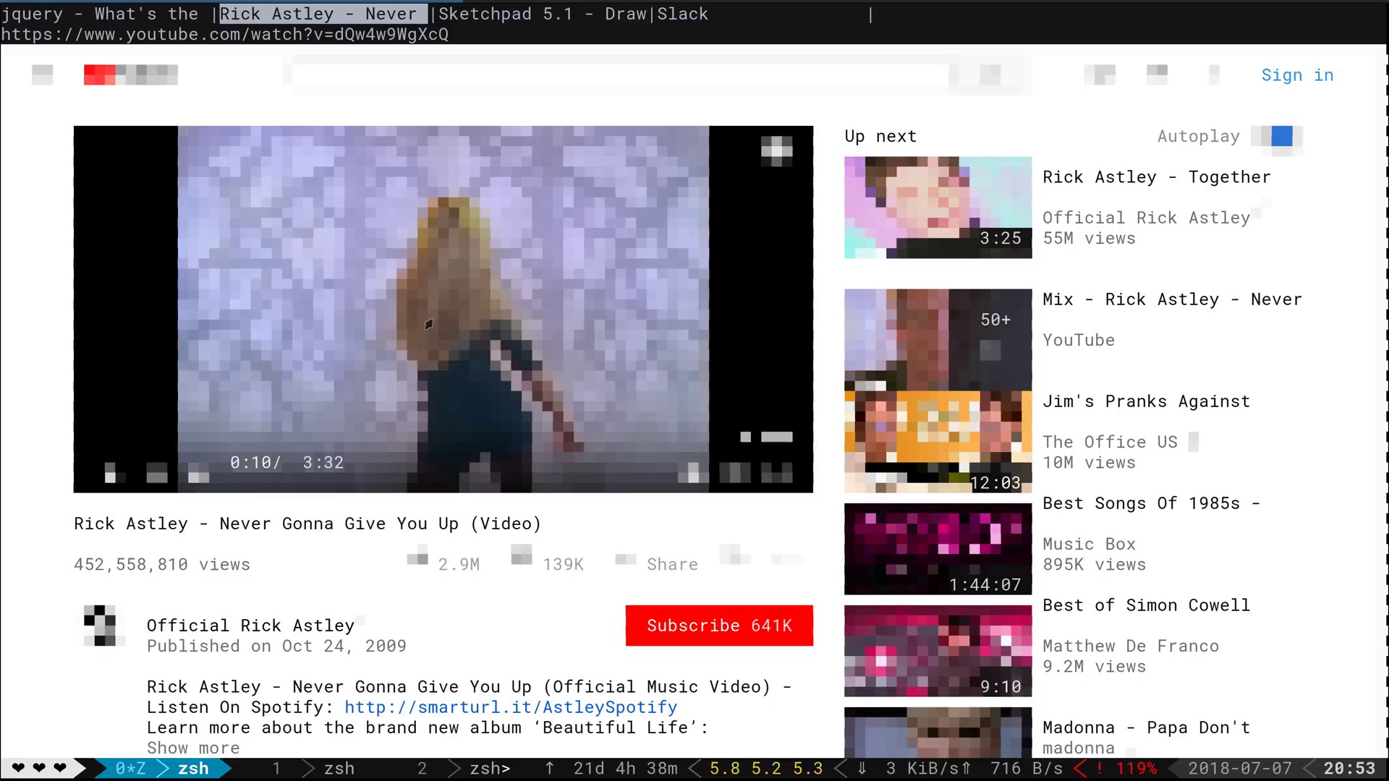
Go to the Sketchpad tab and make the Calligraphy outline colour black
{"action": "key", "text": "shift+j"}
{"action": "key", "text": "shift+k"}
{"action": "key", "text": "shift+j"}
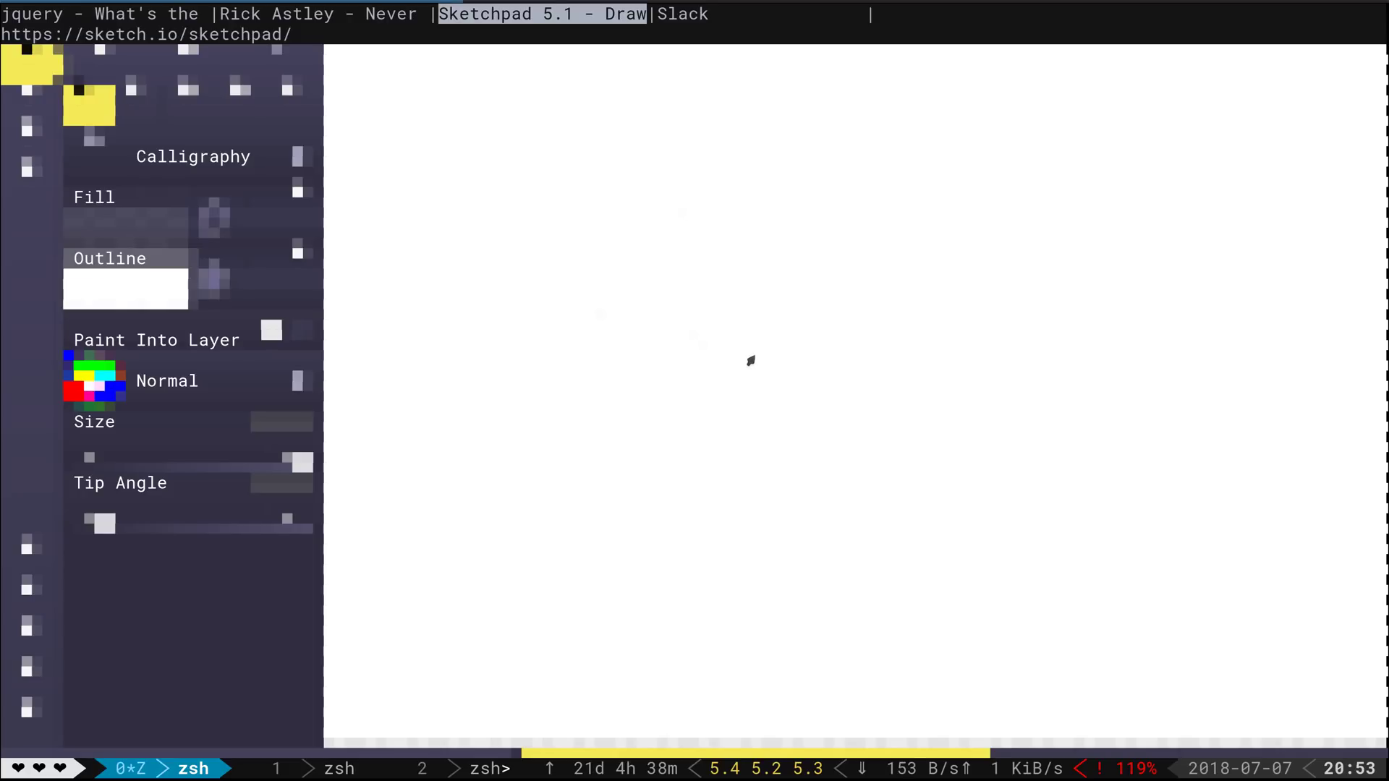
{"action": "left_click", "coordinate": [113, 298]}
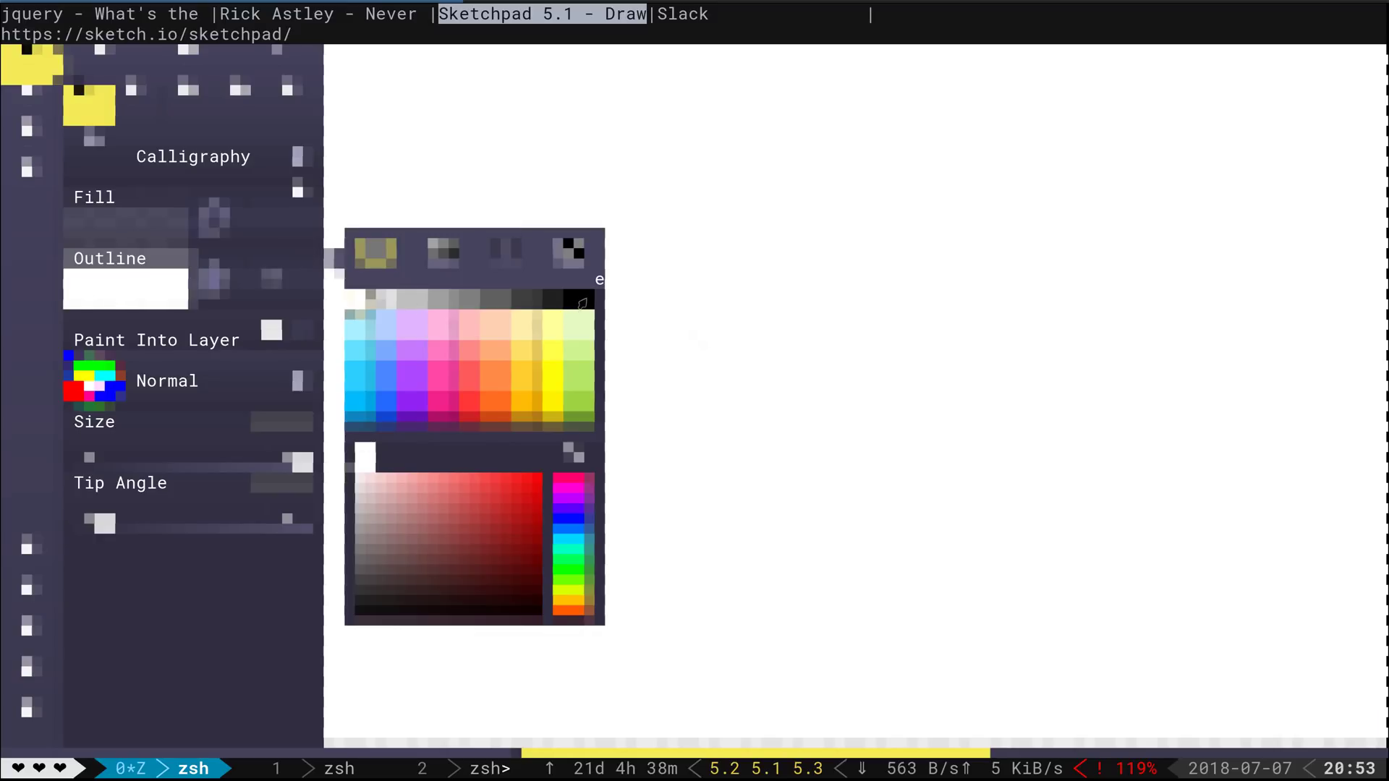
{"action": "left_click", "coordinate": [583, 300]}
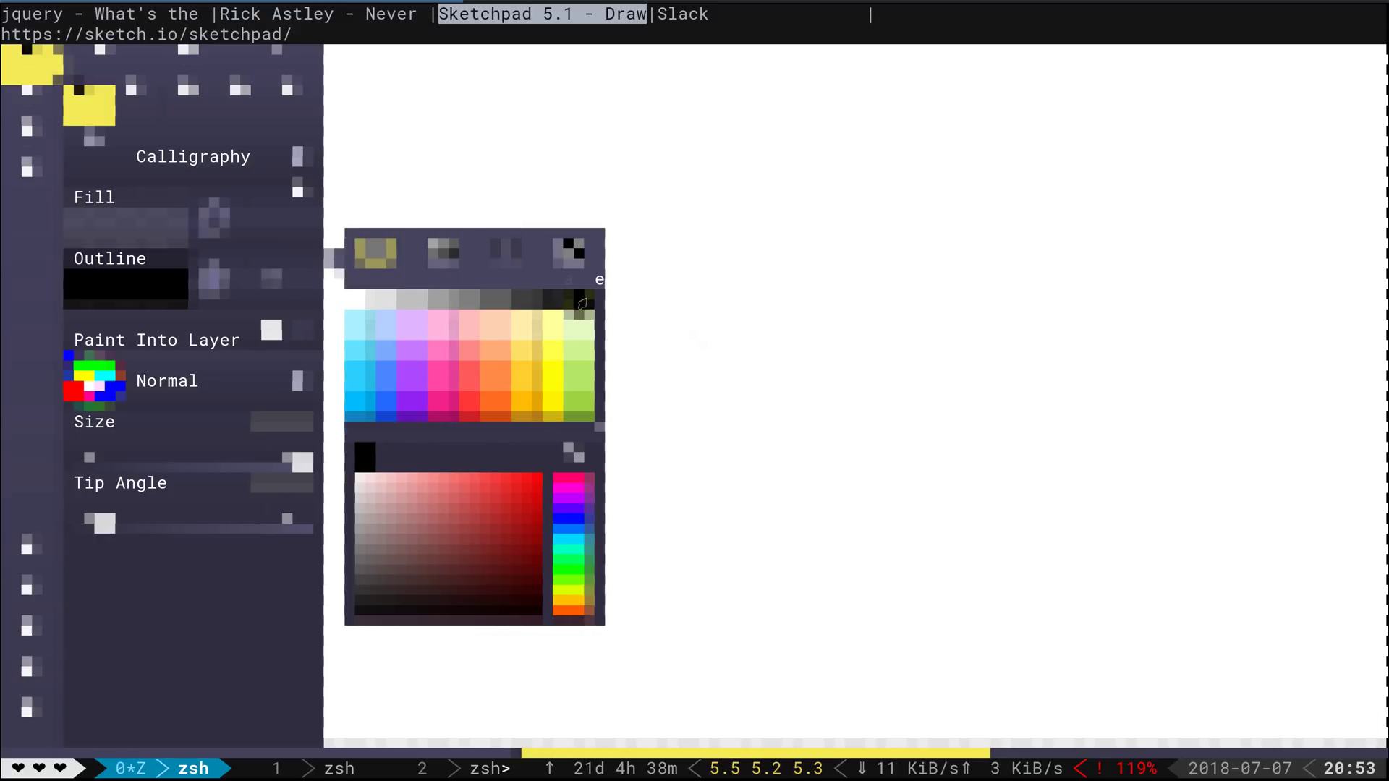
{"action": "left_click", "coordinate": [803, 375]}
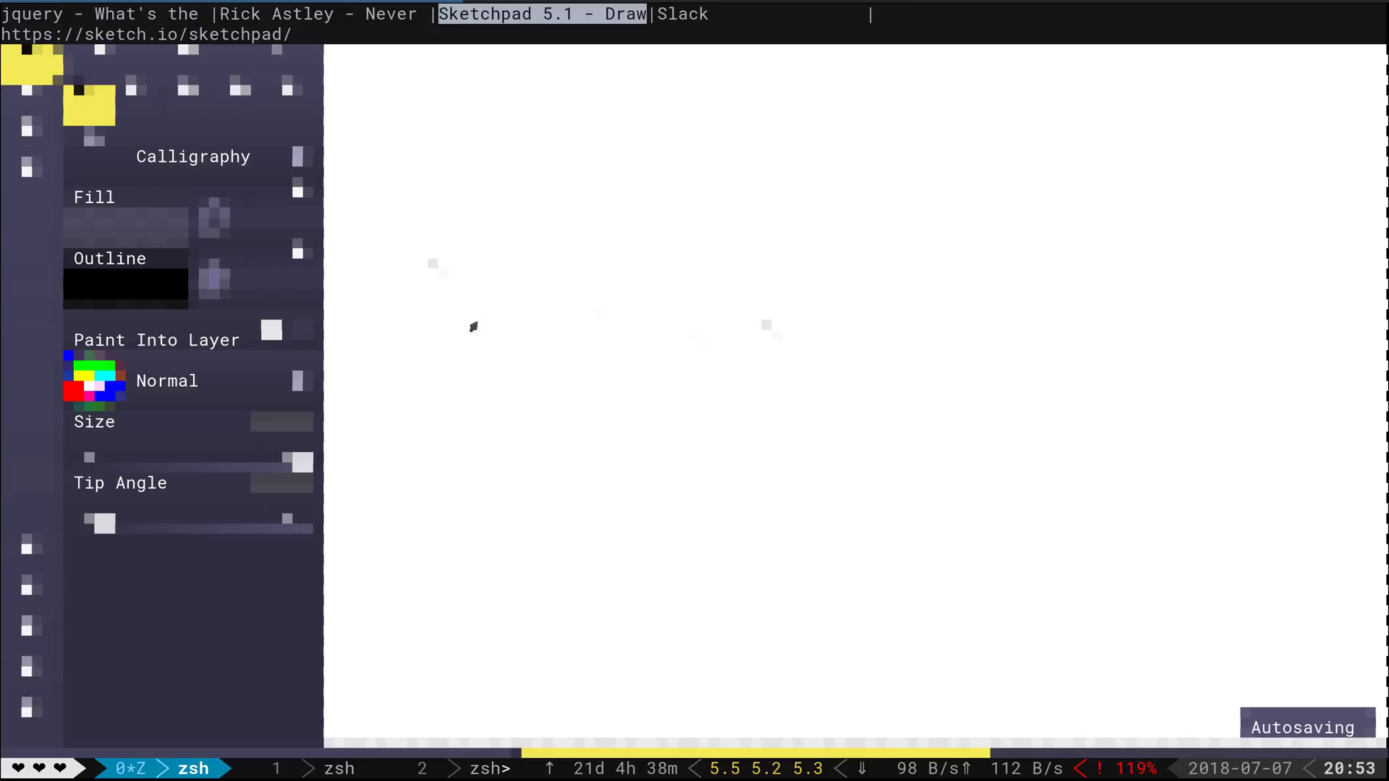
Drag three thick black strokes—an arc, a bottom stroke and a closing diagonal—into a loop
{"action": "mouse_move", "coordinate": [471, 323]}
{"action": "left_mouse_down"}
{"action": "mouse_move", "coordinate": [607, 180]}
{"action": "mouse_move", "coordinate": [797, 130]}
{"action": "mouse_move", "coordinate": [908, 188]}
{"action": "mouse_move", "coordinate": [930, 242]}
{"action": "mouse_move", "coordinate": [911, 260]}
{"action": "left_mouse_up"}
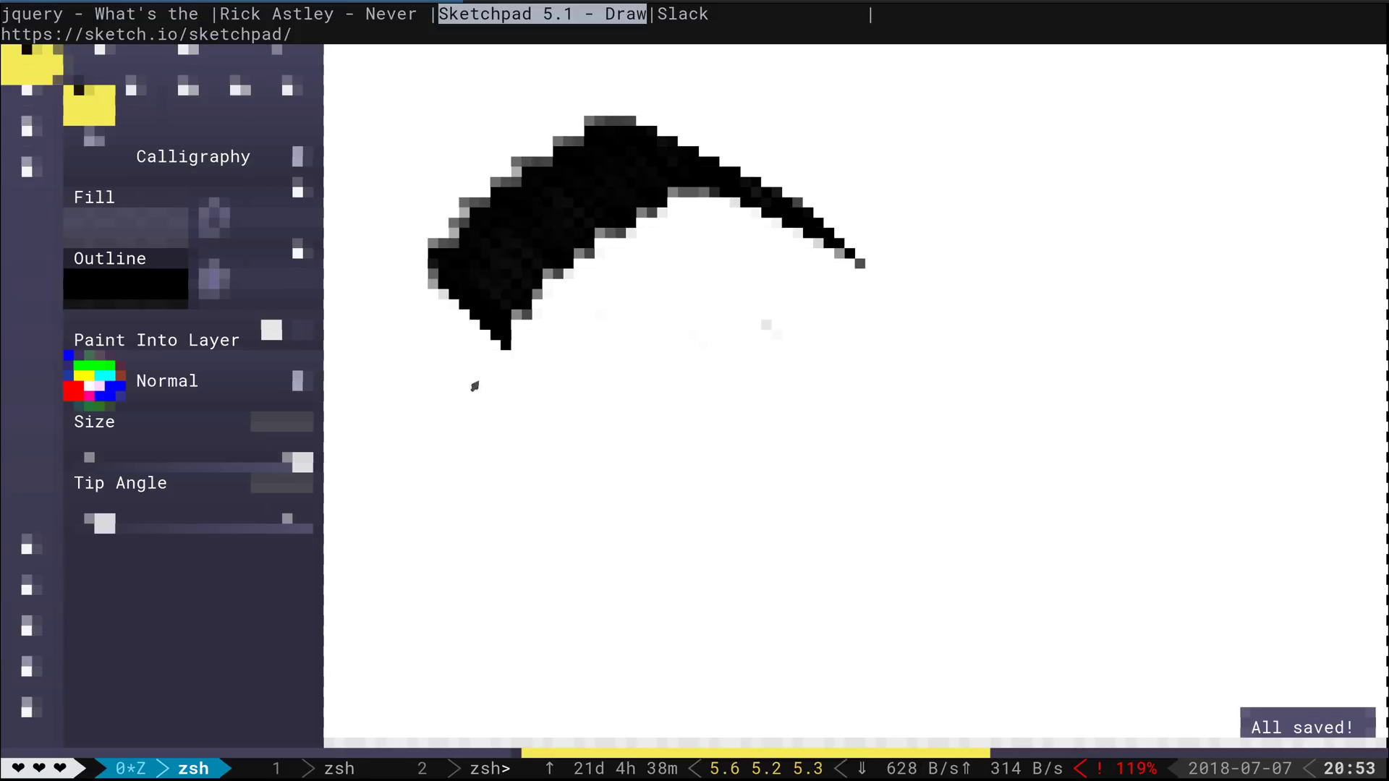
{"action": "mouse_move", "coordinate": [475, 388]}
{"action": "left_mouse_down"}
{"action": "mouse_move", "coordinate": [558, 474]}
{"action": "mouse_move", "coordinate": [662, 460]}
{"action": "left_mouse_up"}
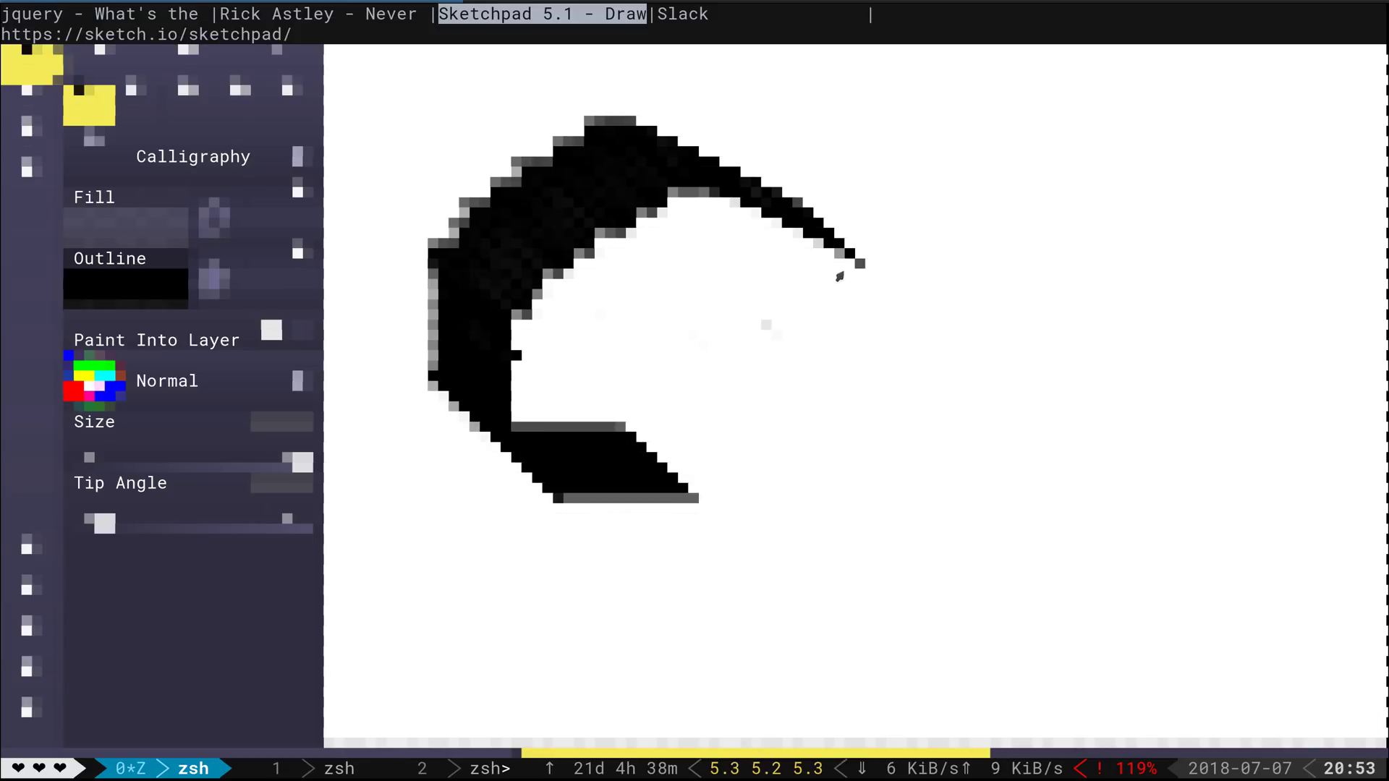
{"action": "mouse_move", "coordinate": [843, 262]}
{"action": "left_mouse_down"}
{"action": "mouse_move", "coordinate": [643, 436]}
{"action": "mouse_move", "coordinate": [627, 472]}
{"action": "left_mouse_up"}
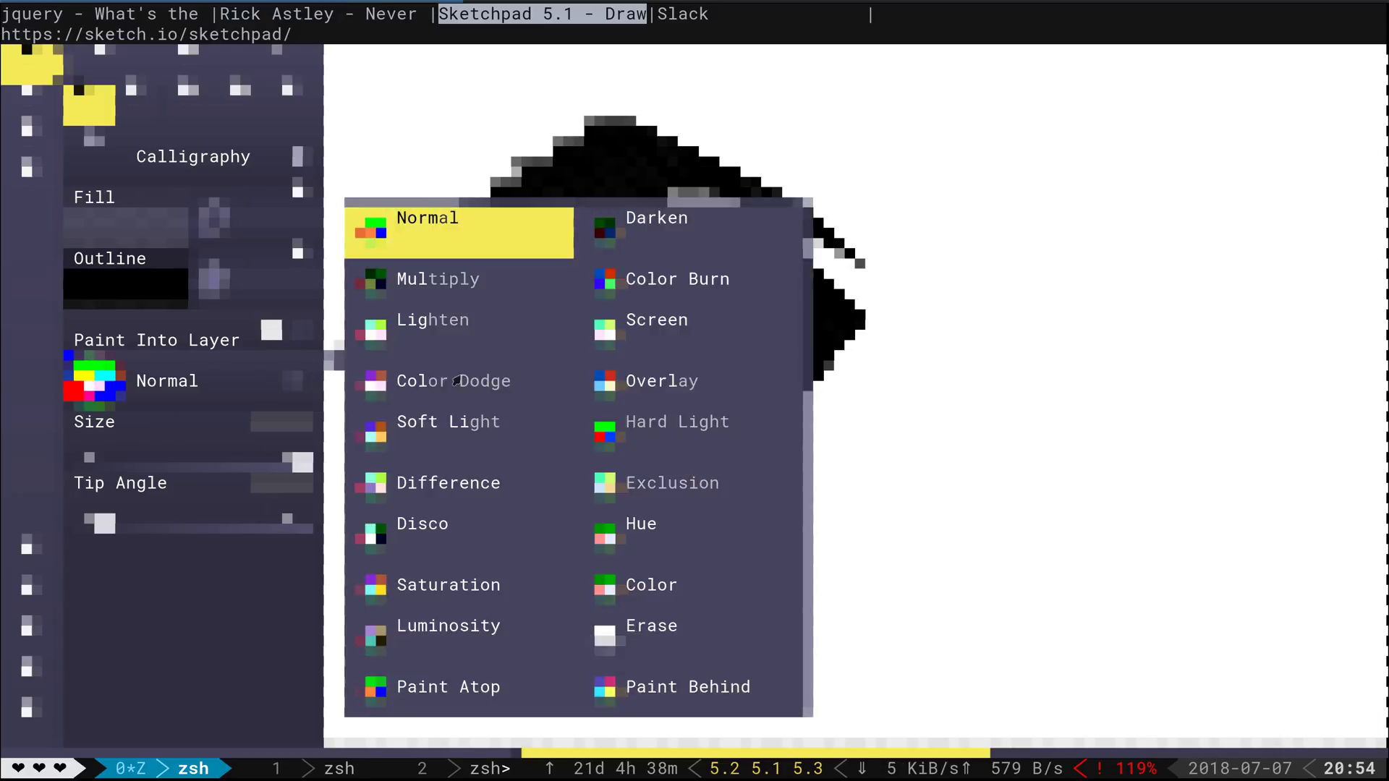
Change the brush colour to red and draw a long straight diagonal stroke beneath the black loop
{"action": "left_click", "coordinate": [318, 376]}
{"action": "left_click", "coordinate": [133, 294]}
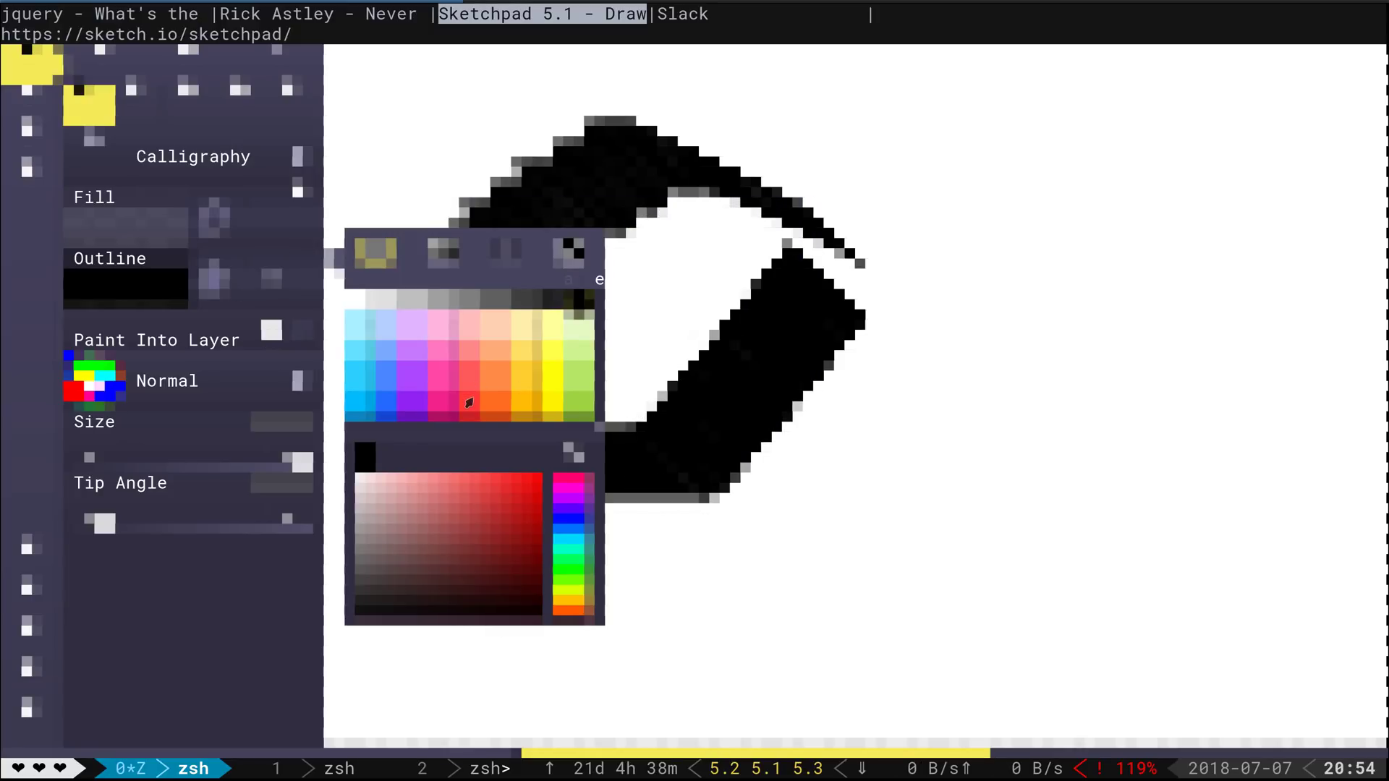
{"action": "left_click", "coordinate": [469, 402]}
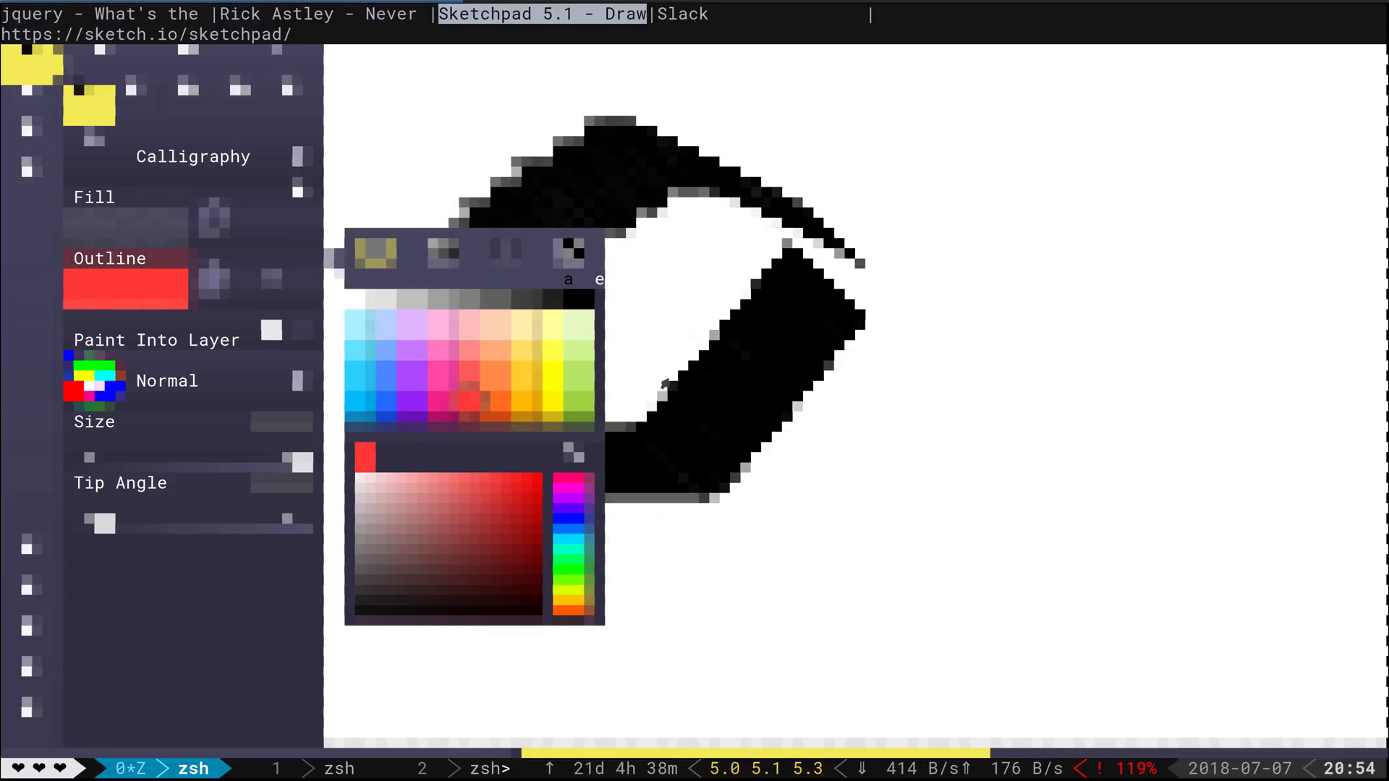
{"action": "left_click", "coordinate": [636, 636]}
{"action": "left_click_drag", "start_coordinate": [611, 651], "coordinate": [645, 637]}
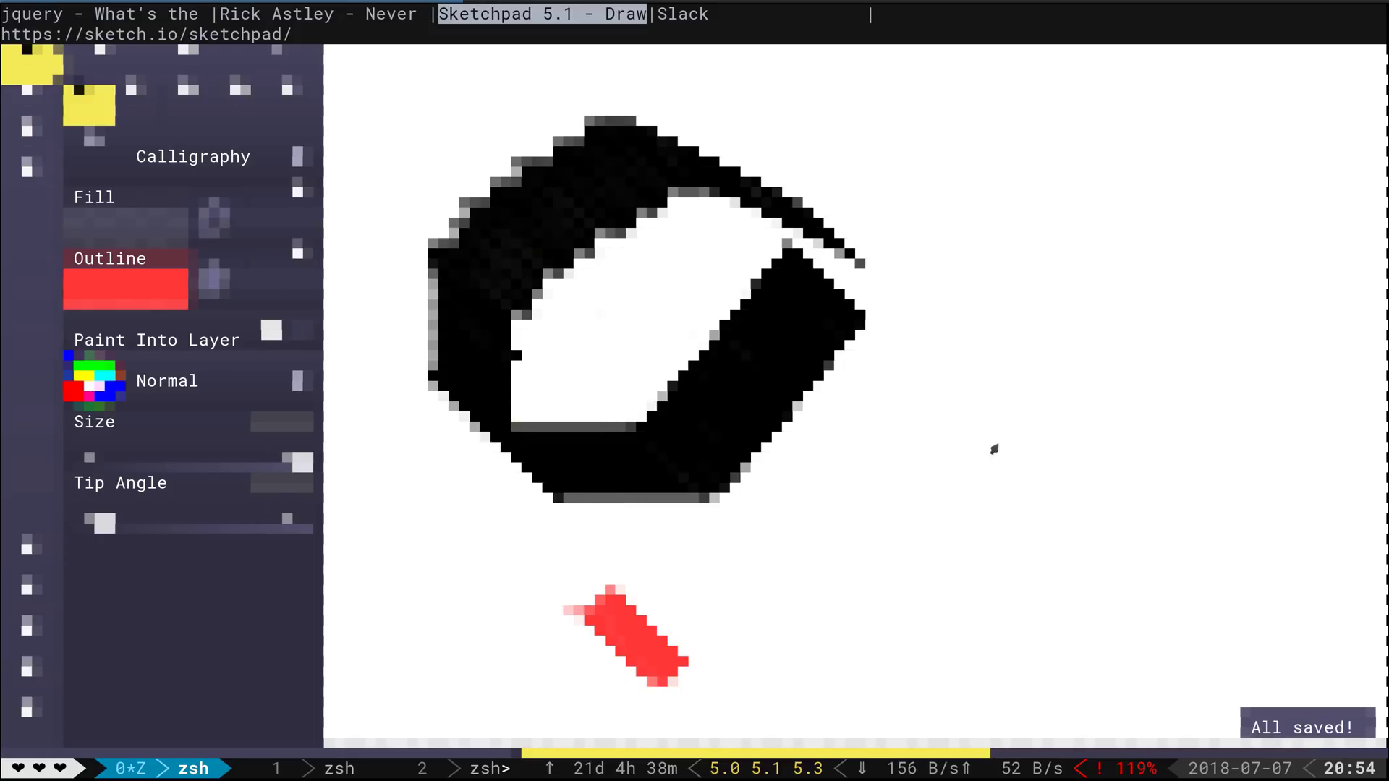
{"action": "left_click", "coordinate": [1152, 353], "text": "shift"}
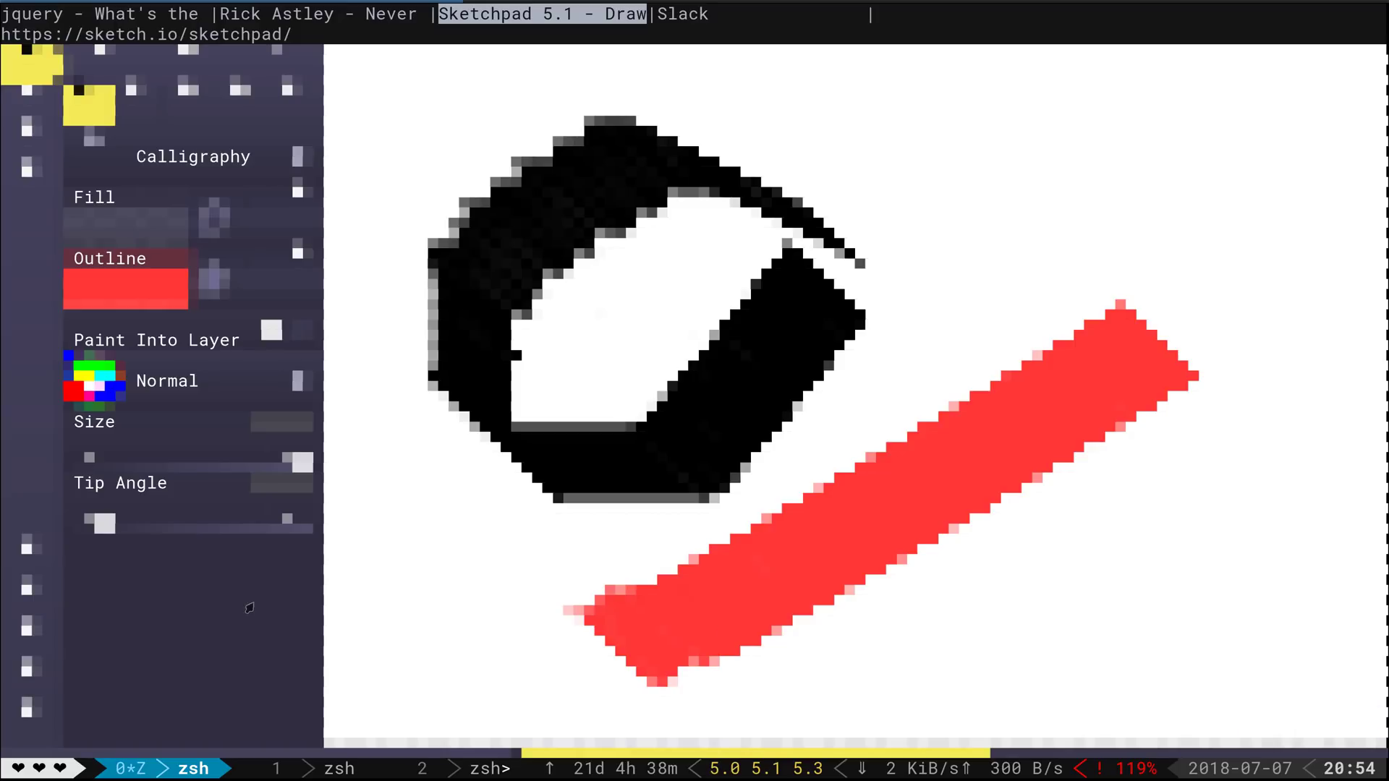
Shrink the brush size and draw a long red stroke horizontally across the black loop
{"action": "left_click_drag", "start_coordinate": [85, 467], "coordinate": [194, 466]}
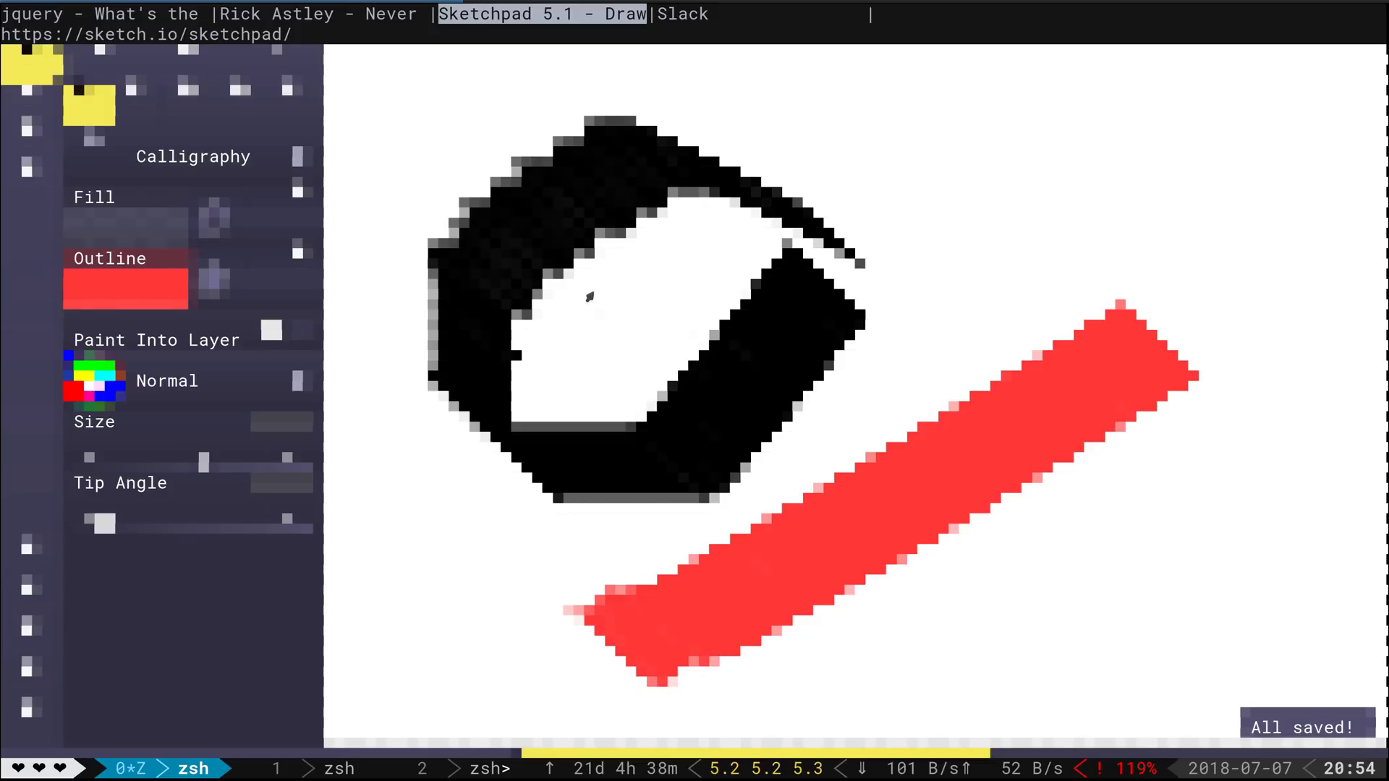
{"action": "left_click_drag", "start_coordinate": [587, 285], "coordinate": [664, 312]}
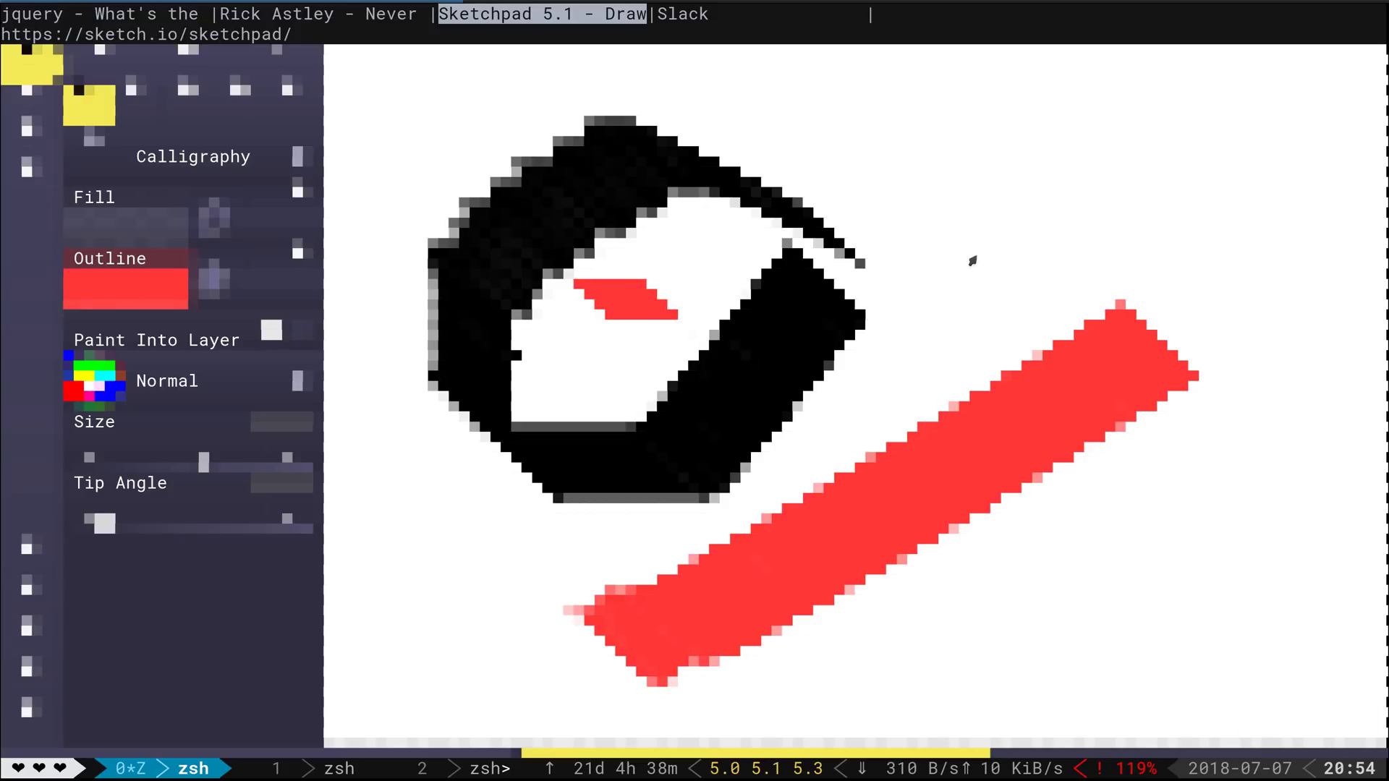
{"action": "left_click", "coordinate": [940, 273], "text": "shift"}
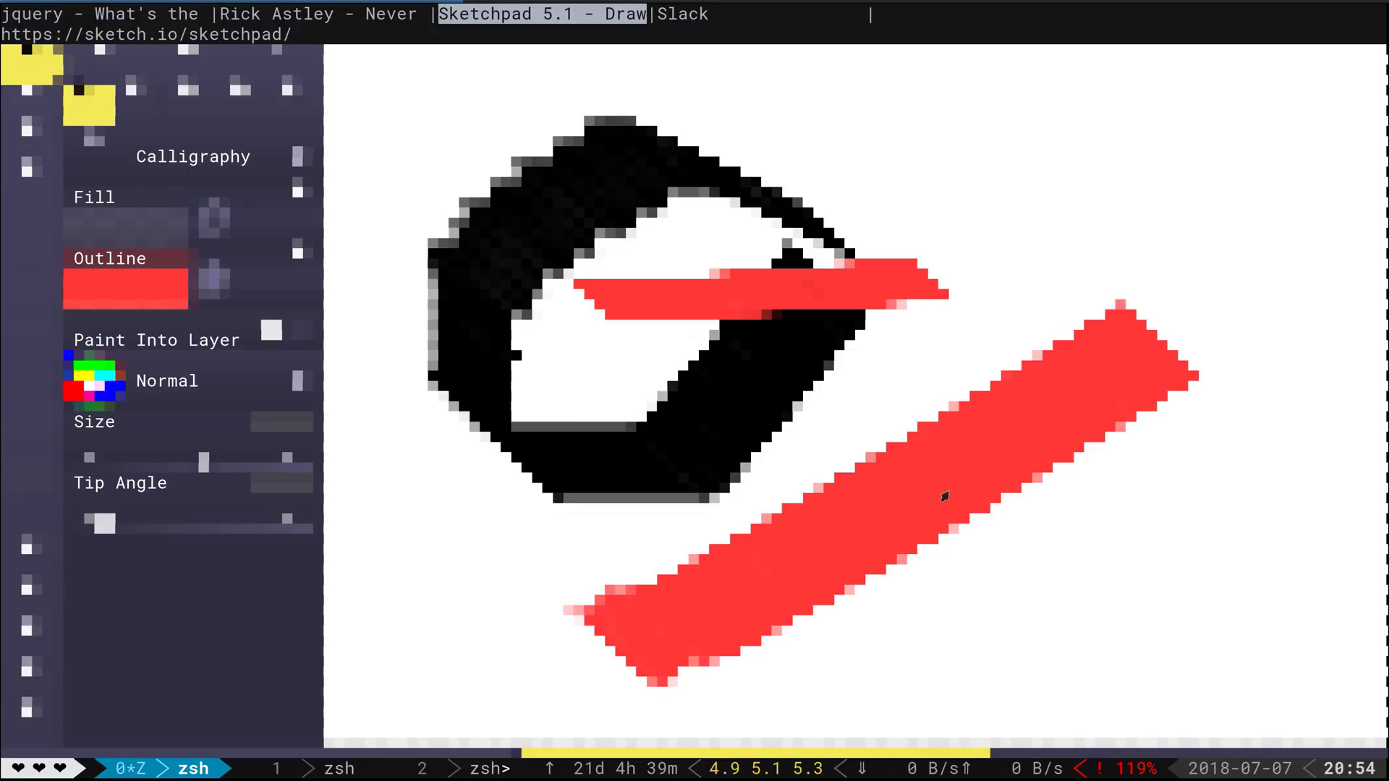
Switch to the Kubernetes Slack tab and focus the sign-in e-mail field
{"action": "key", "text": "ctrl+Tab"}
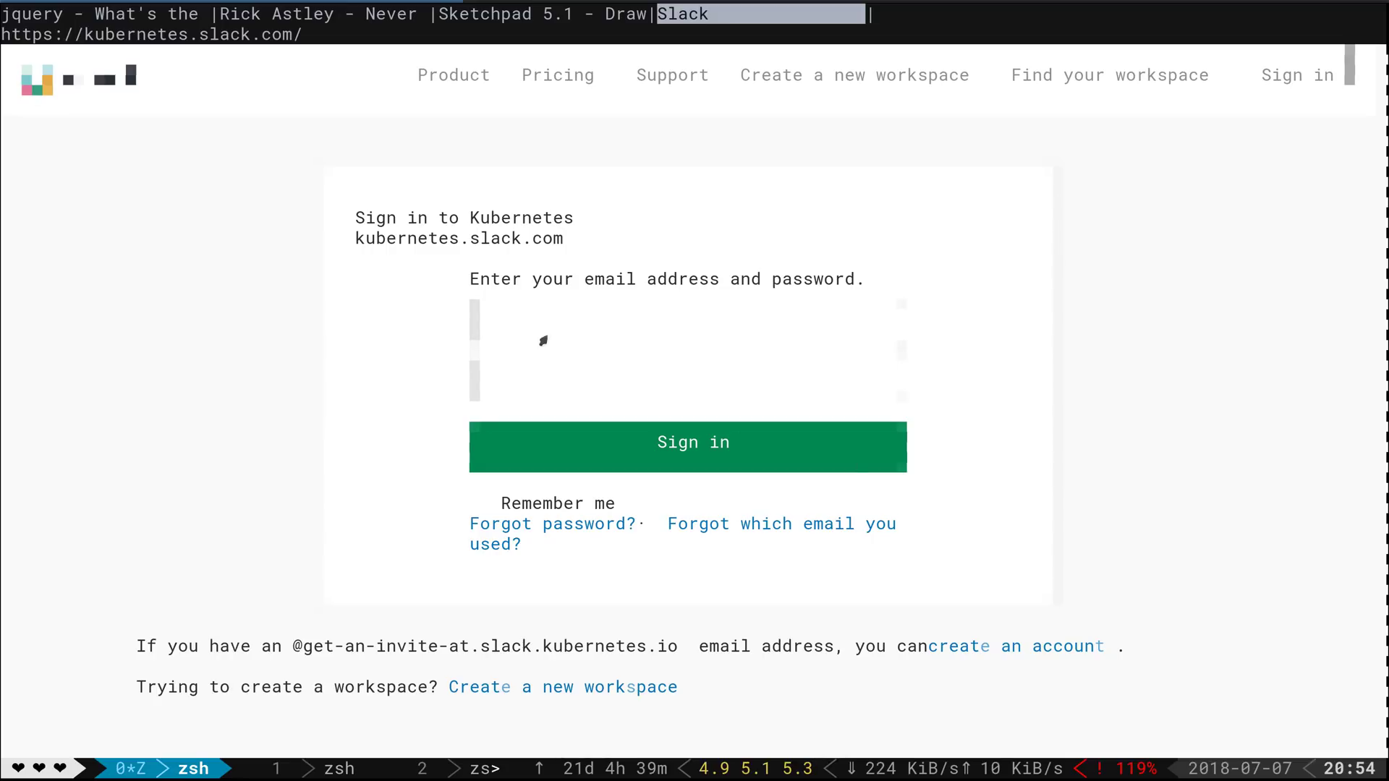
{"action": "left_click", "coordinate": [521, 334]}
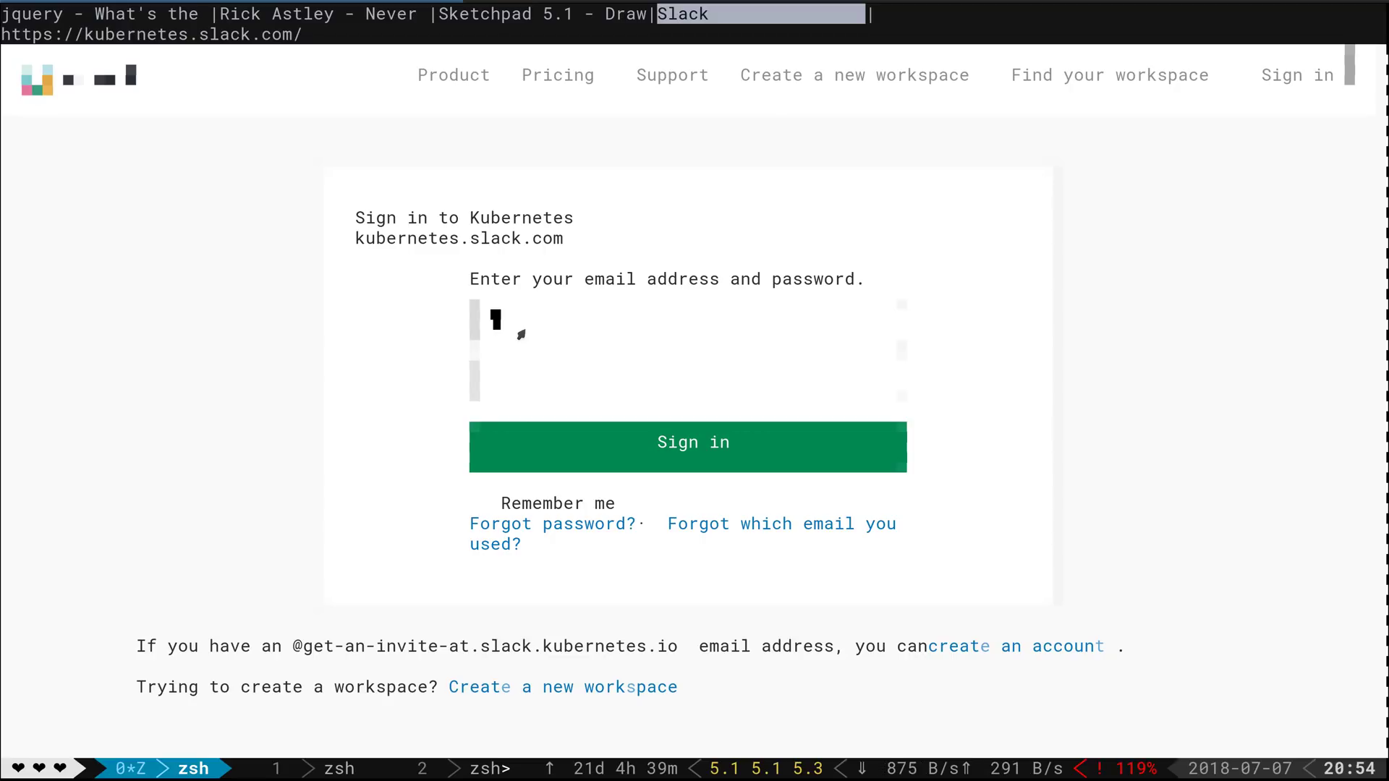
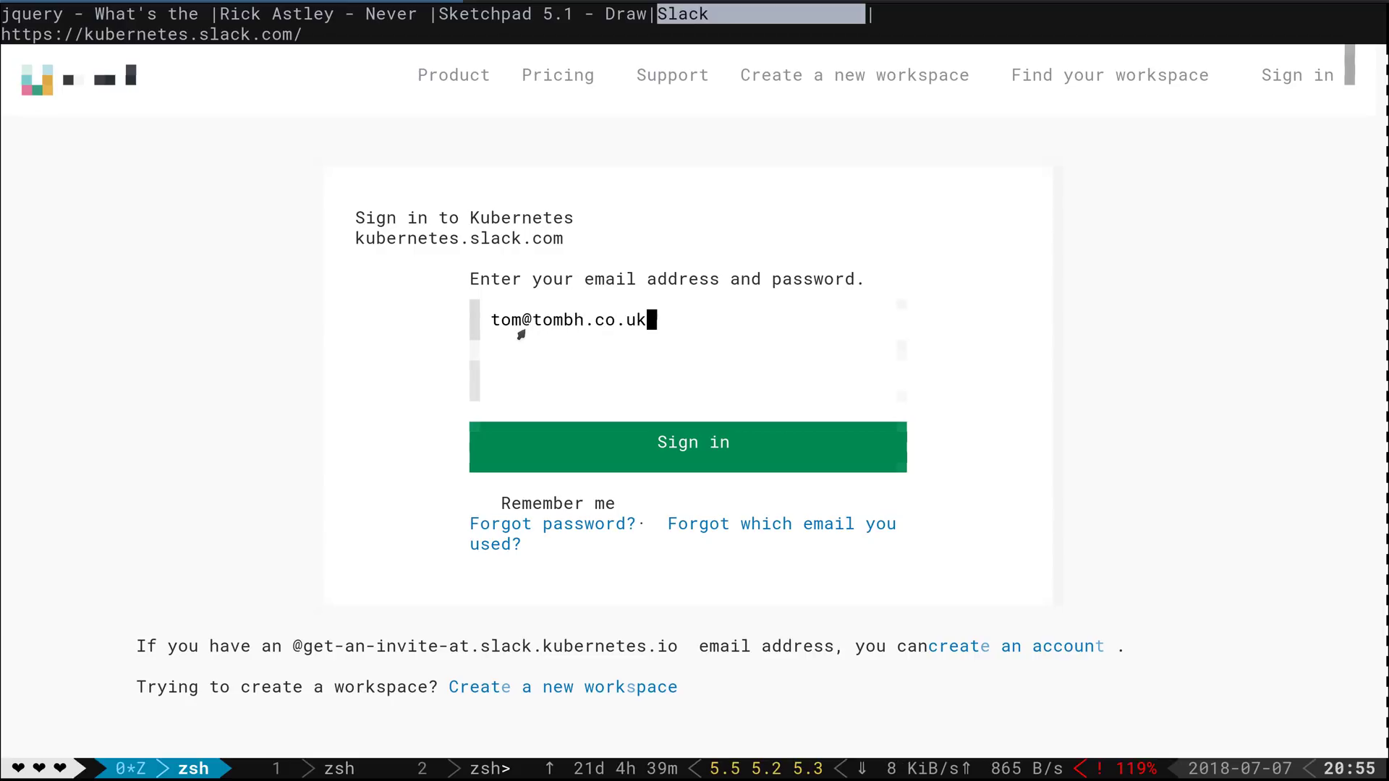
Enter the account e-mail and password and sign in to the Kubernetes Slack workspace
{"action": "left_click", "coordinate": [516, 387]}
{"action": "type", "text": "*******"}
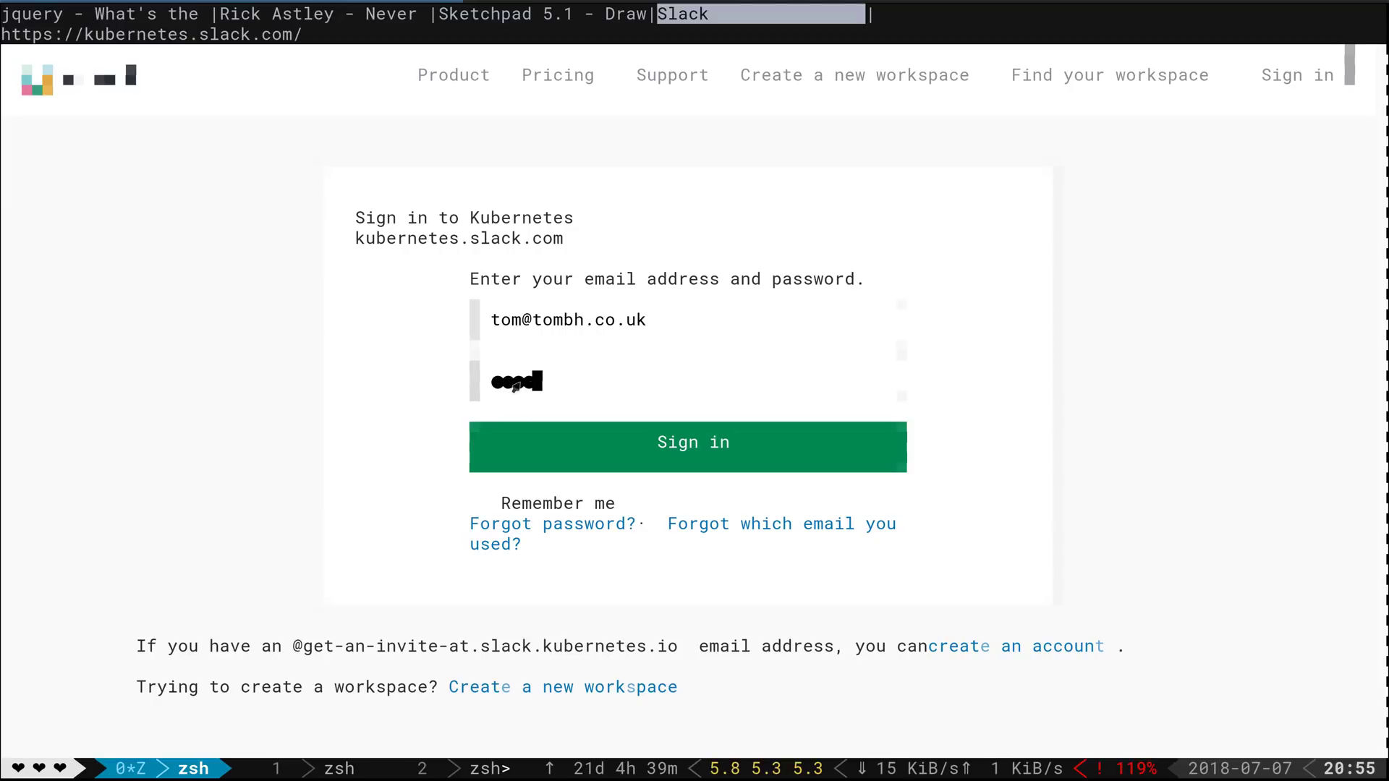
{"action": "type", "text": "*"}
{"action": "left_click", "coordinate": [686, 452]}
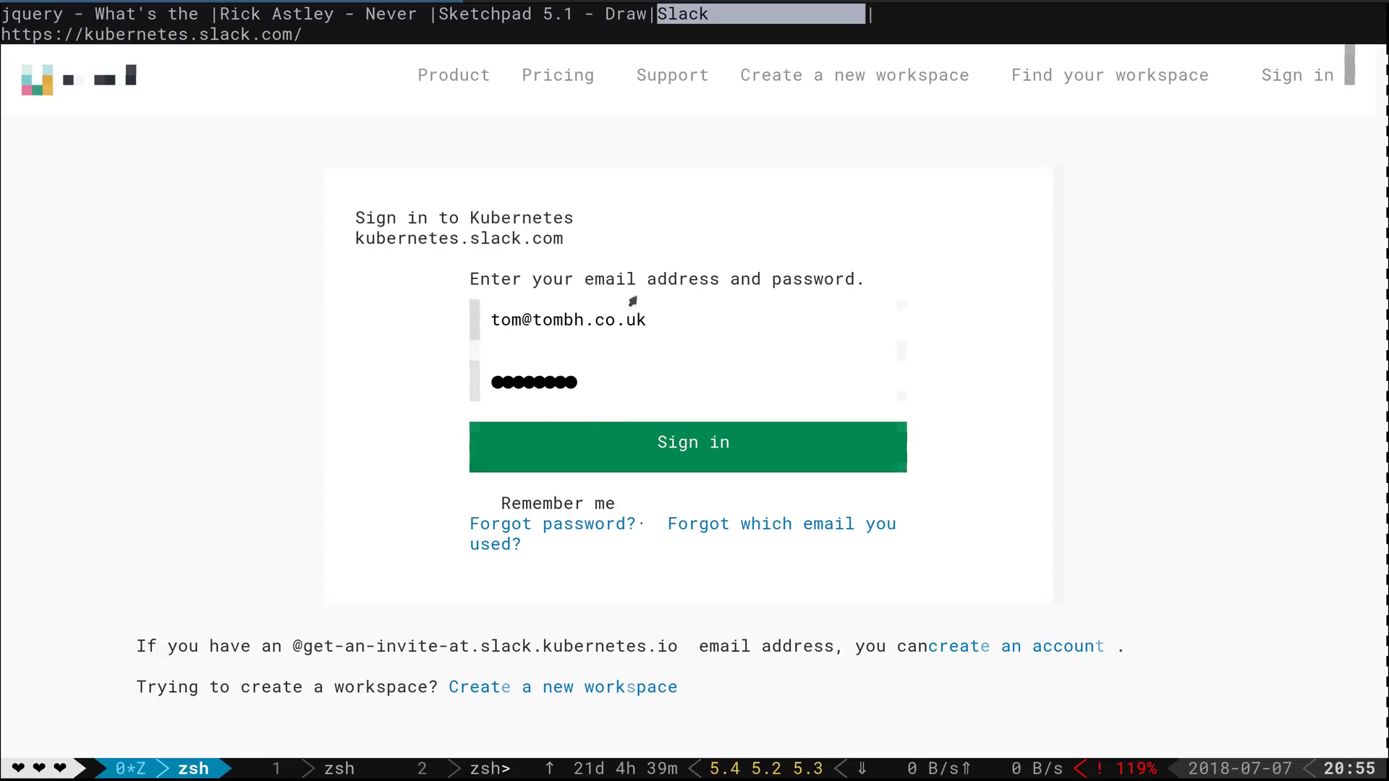
{"action": "left_click", "coordinate": [598, 328]}
Sign in to the Kubernetes Slack workspace
{"action": "left_click", "coordinate": [662, 443]}
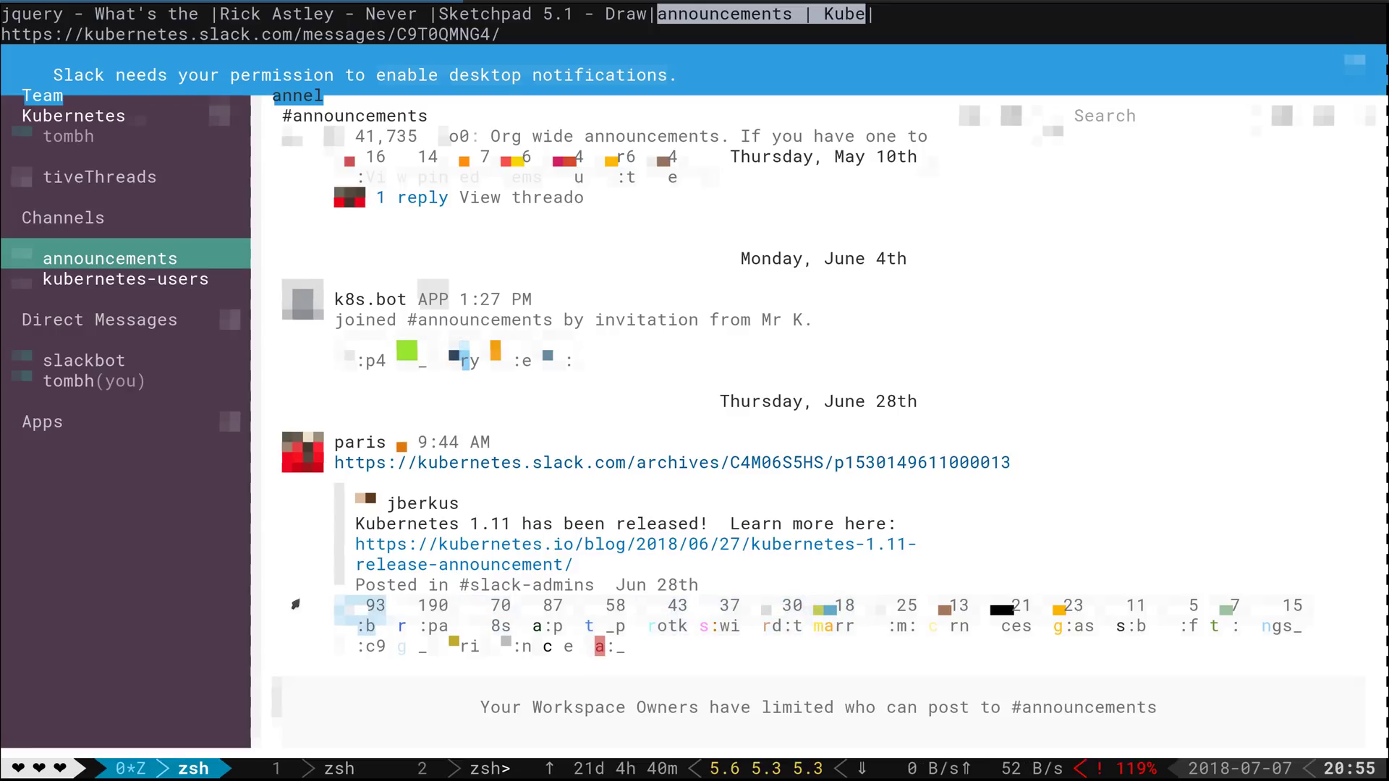
Open the slackbot direct message and send 'Hello', discarding a stray second line first
{"action": "left_click", "coordinate": [86, 363]}
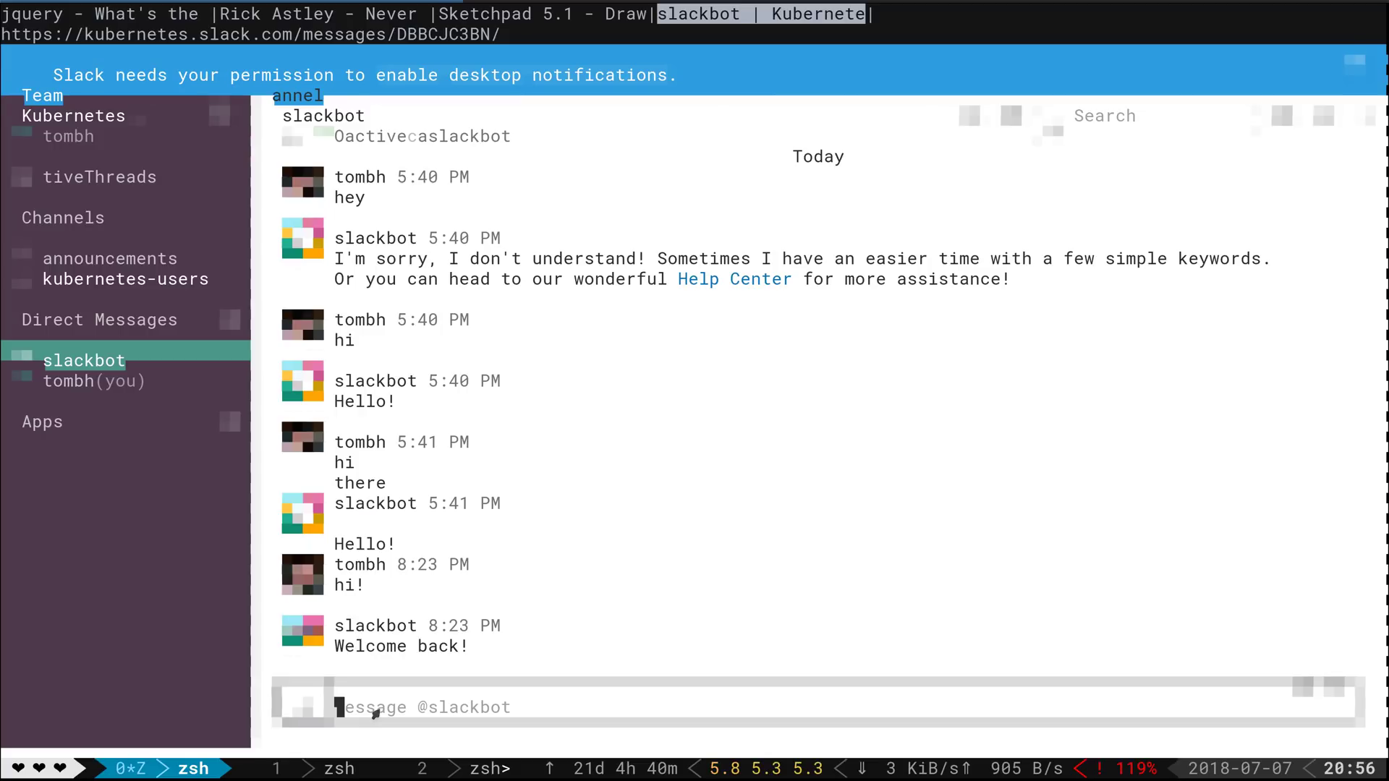
{"action": "type", "text": "Hello"}
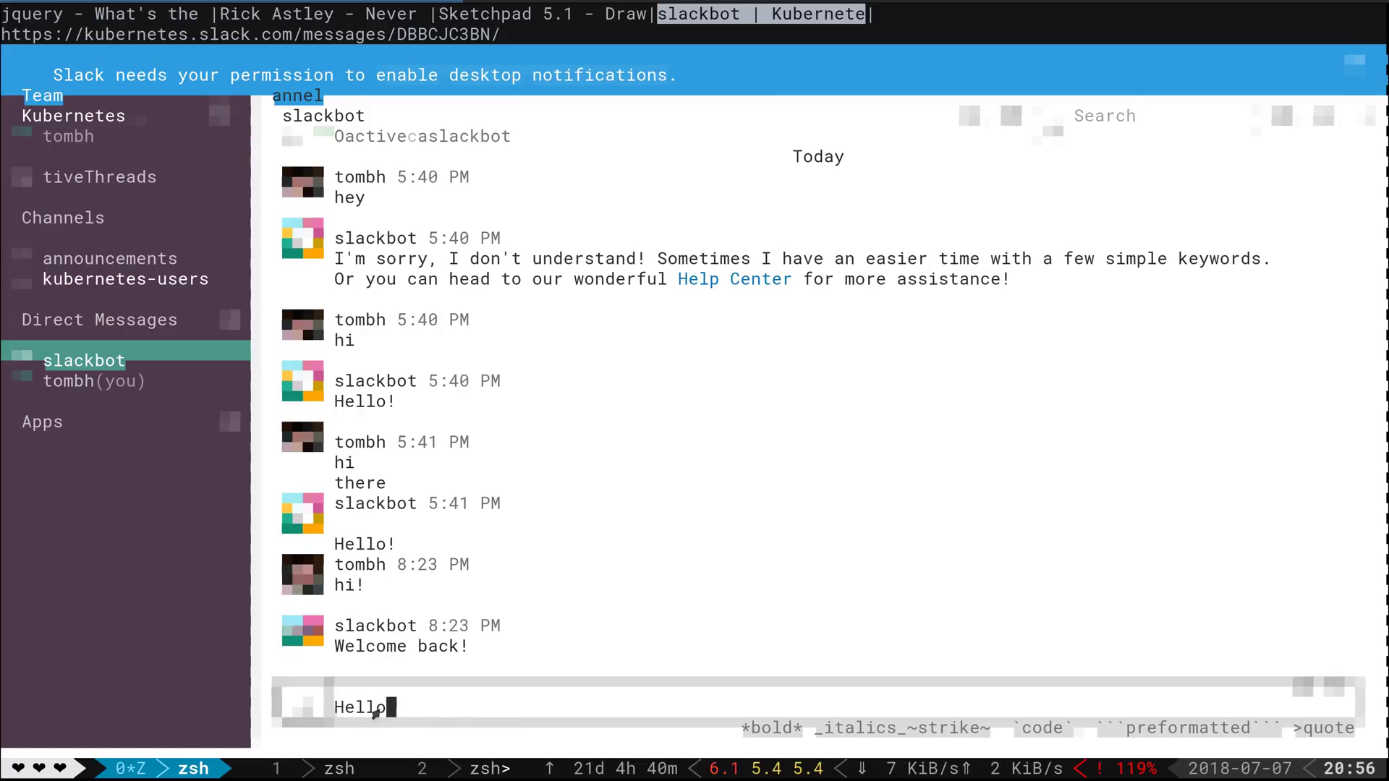
{"action": "key", "text": "shift+Return"}
{"action": "type", "text": "asdasdas"}
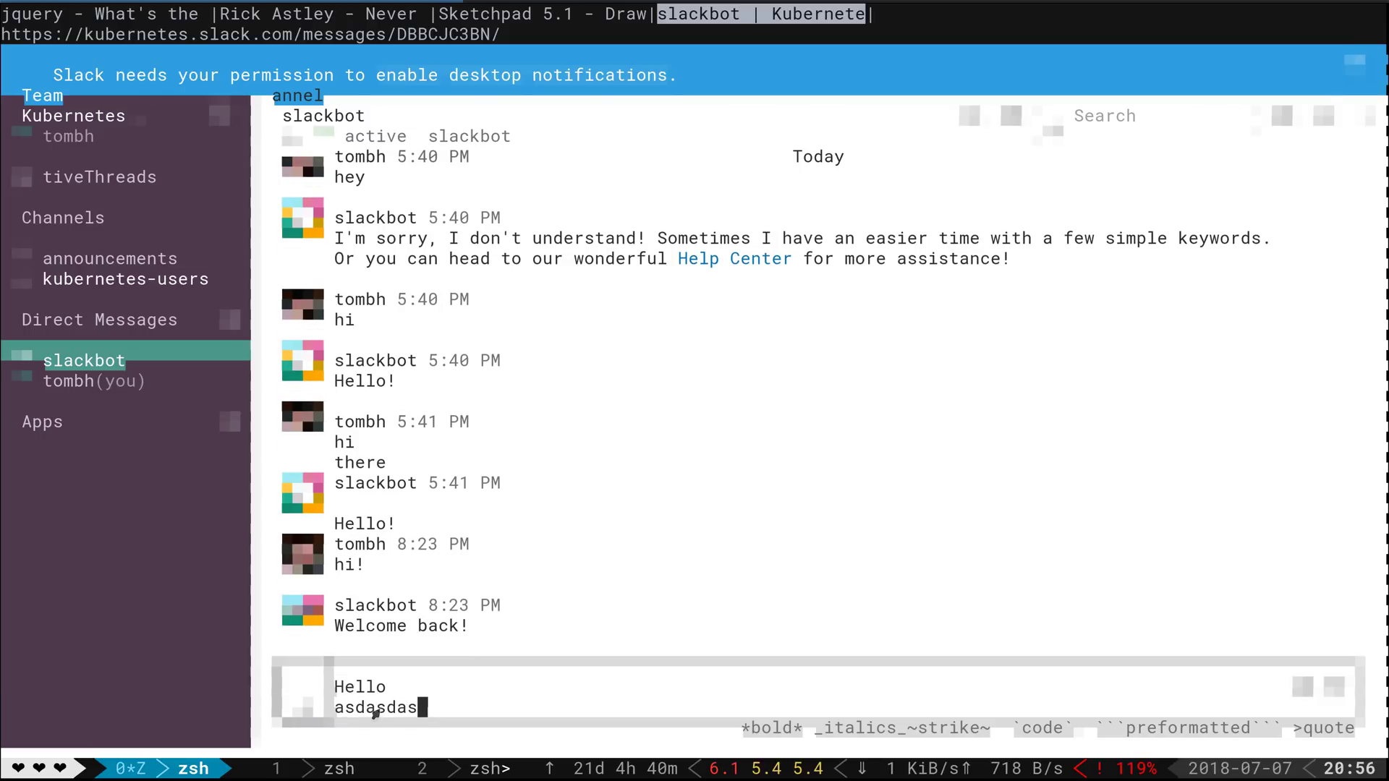
{"action": "key", "text": "BackSpace"}
{"action": "key", "text": "BackSpace"}
{"action": "key", "text": "BackSpace"}
{"action": "key", "text": "BackSpace"}
{"action": "key", "text": "BackSpace"}
{"action": "key", "text": "BackSpace"}
{"action": "key", "text": "BackSpace"}
{"action": "key", "text": "BackSpace"}
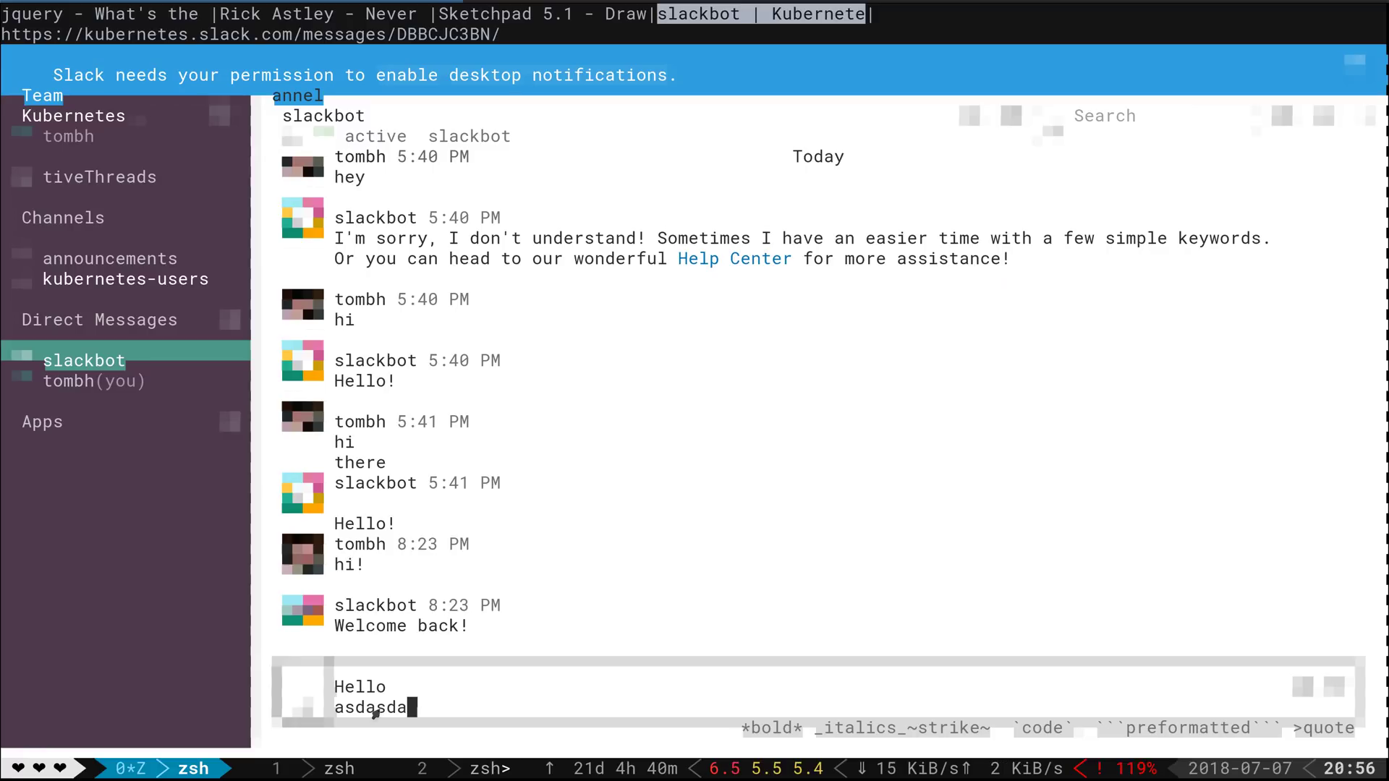
{"action": "key", "text": "BackSpace"}
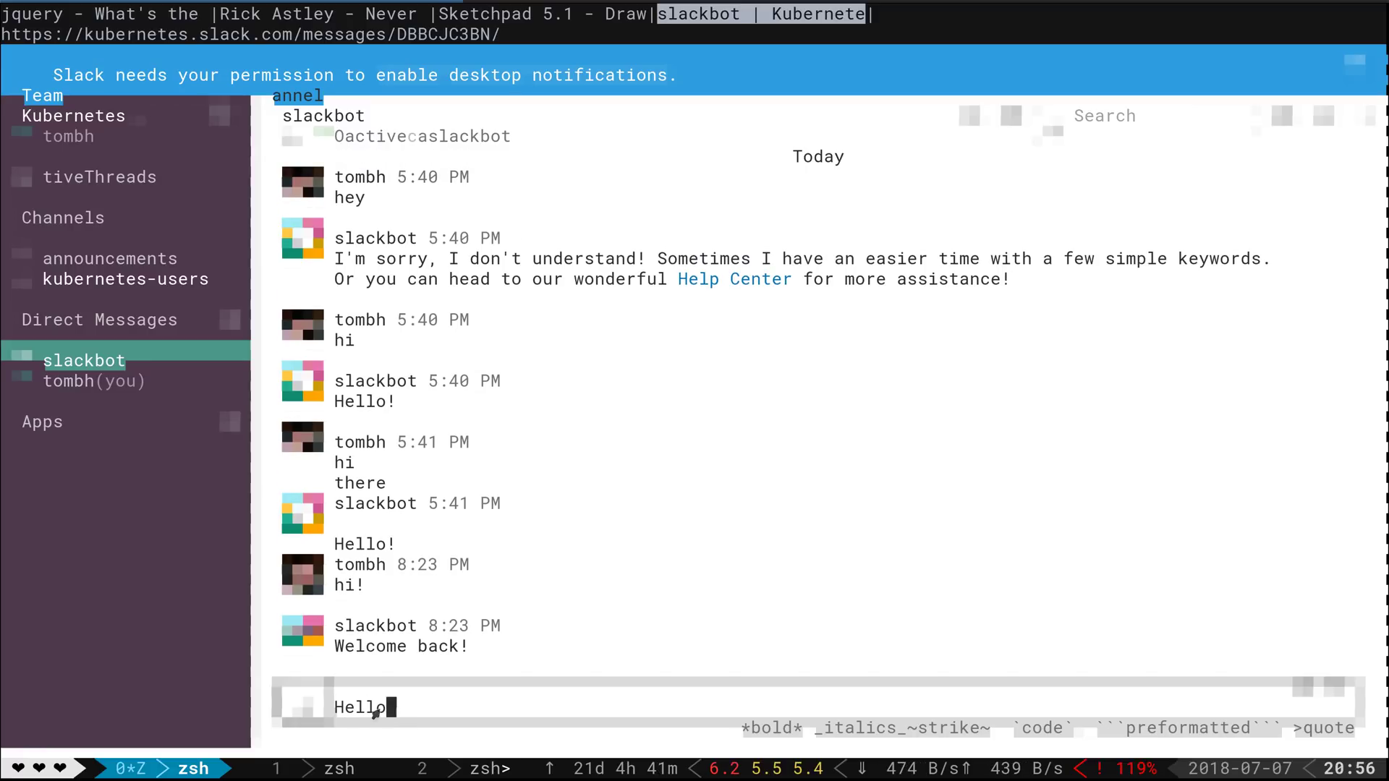
{"action": "key", "text": "Return"}
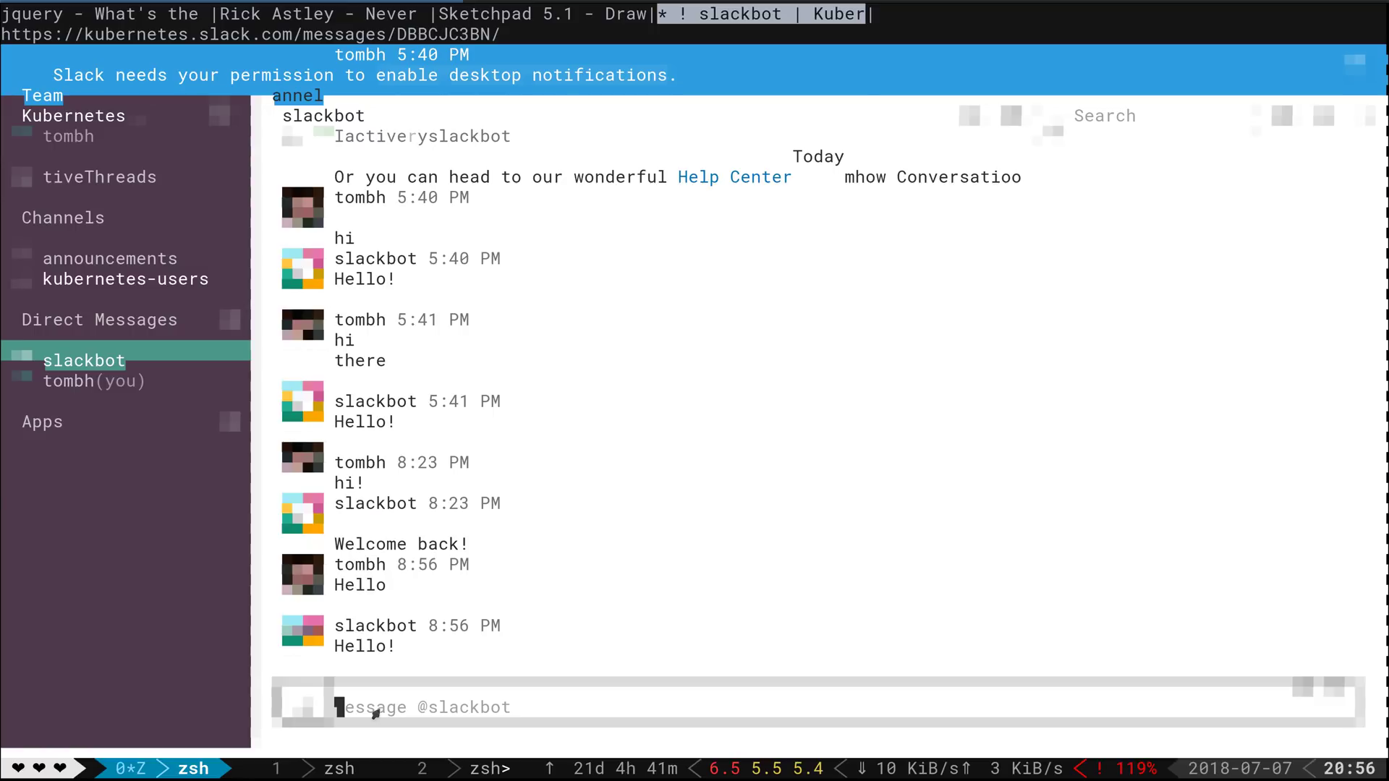
Send the message 'help' to slackbot
{"action": "type", "text": "help"}
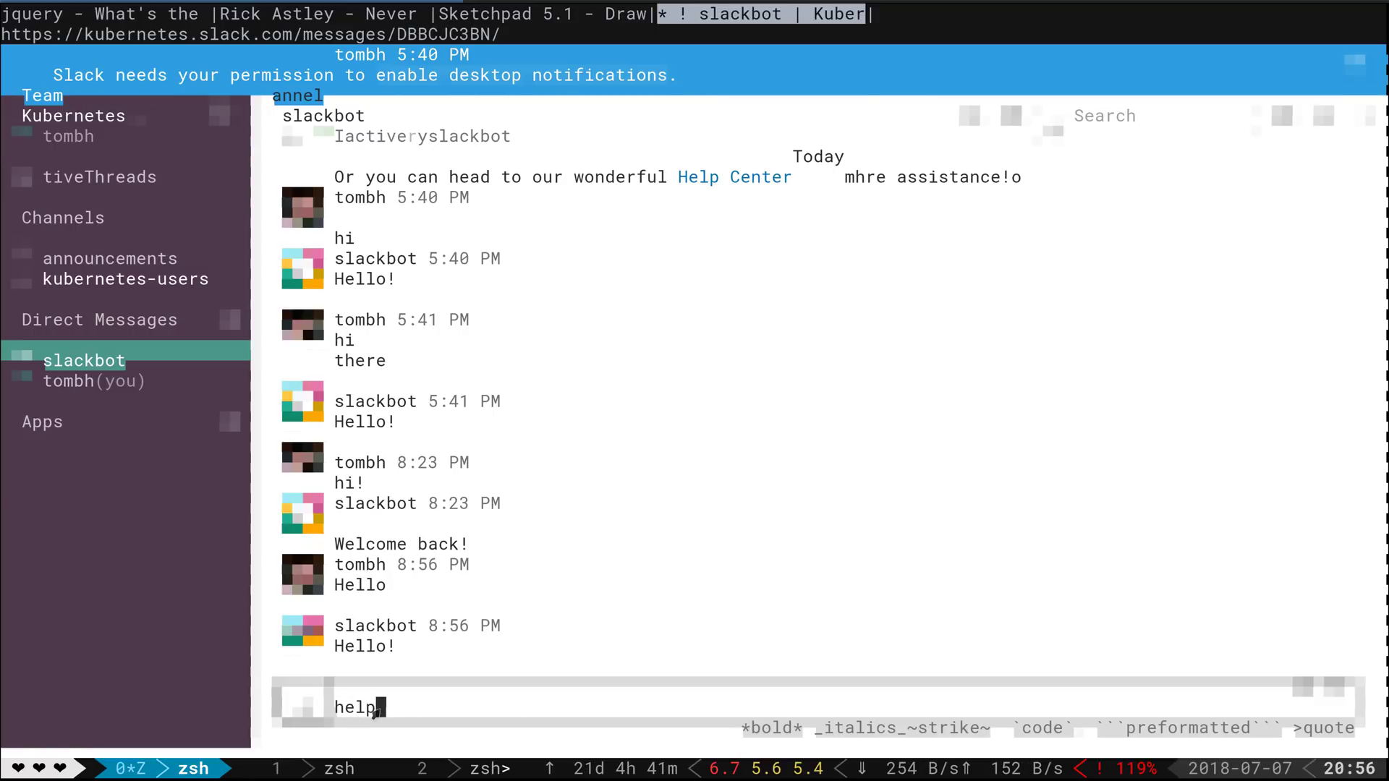
{"action": "key", "text": "Return"}
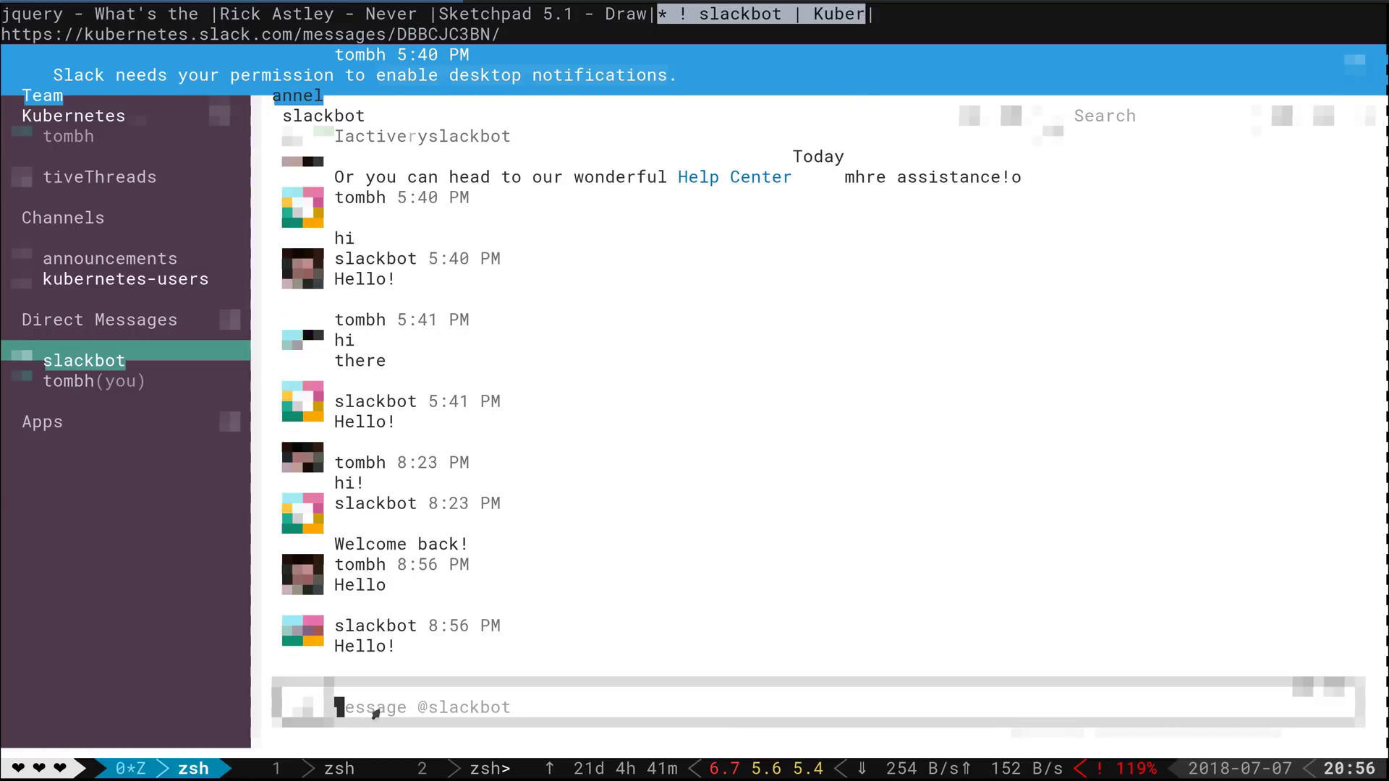